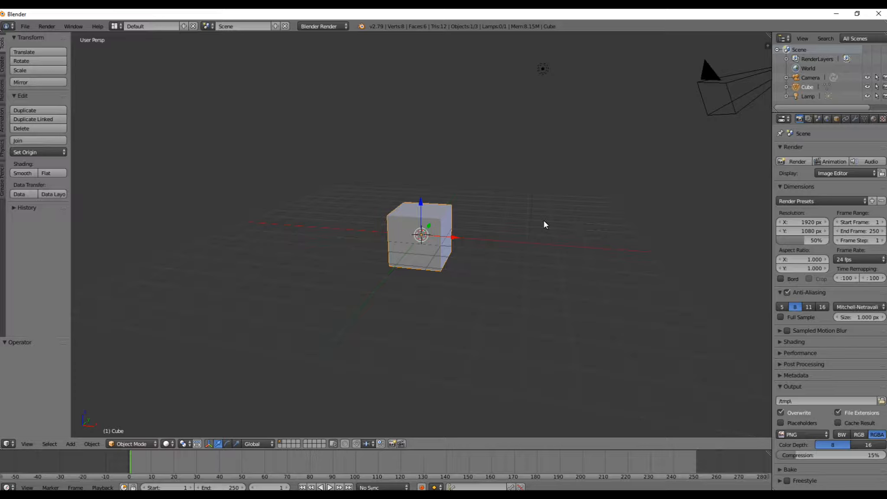
key("s")
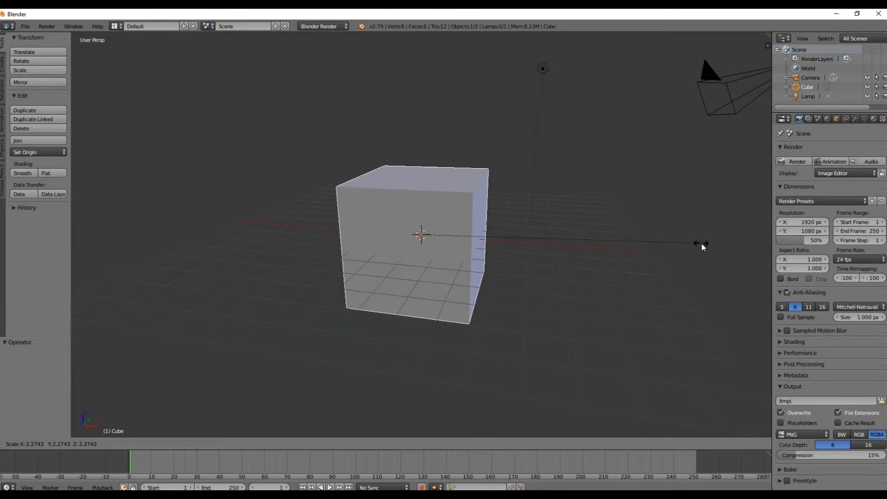
right_click(744, 228)
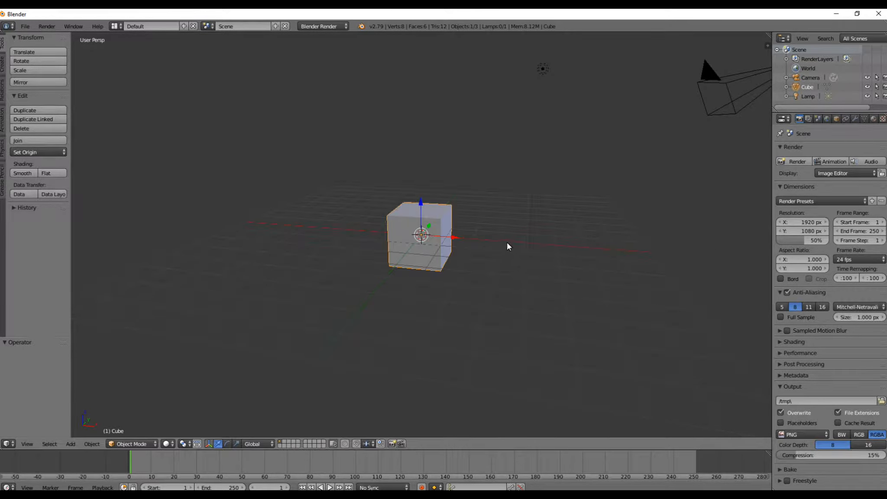
key("g")
right_click(511, 259)
middle_click_drag(511, 259, 497, 291)
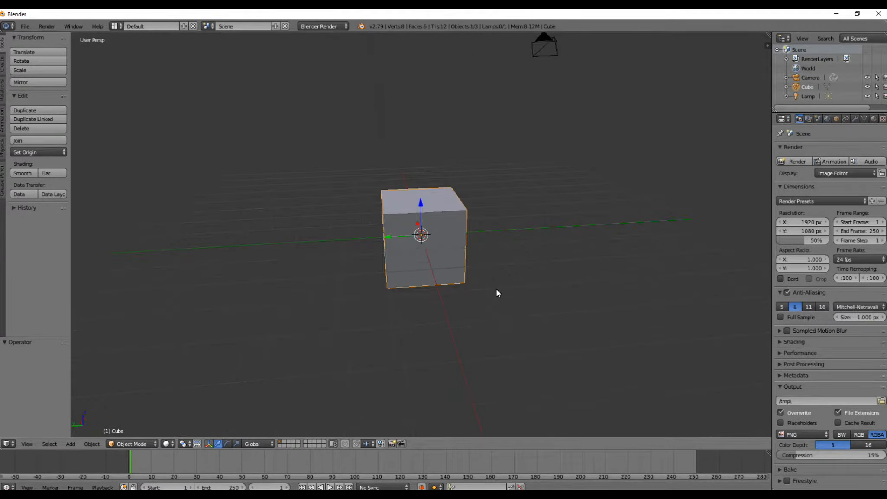
key("s")
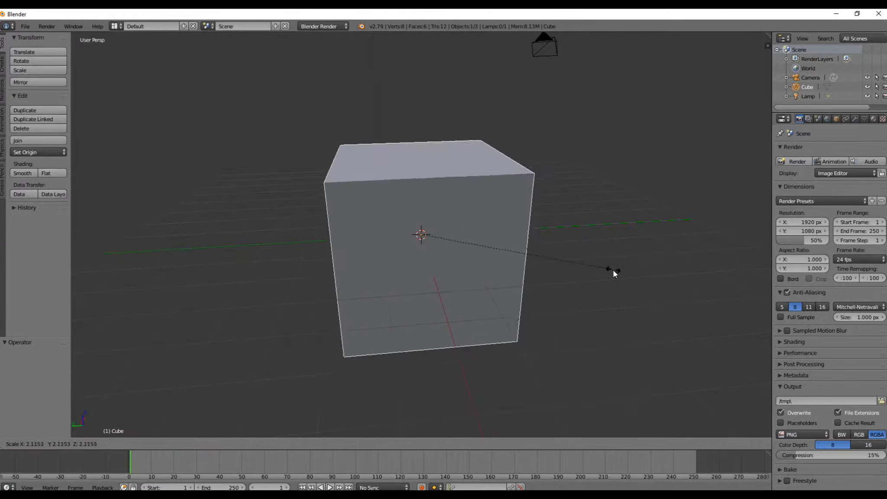
key("x")
key("z")
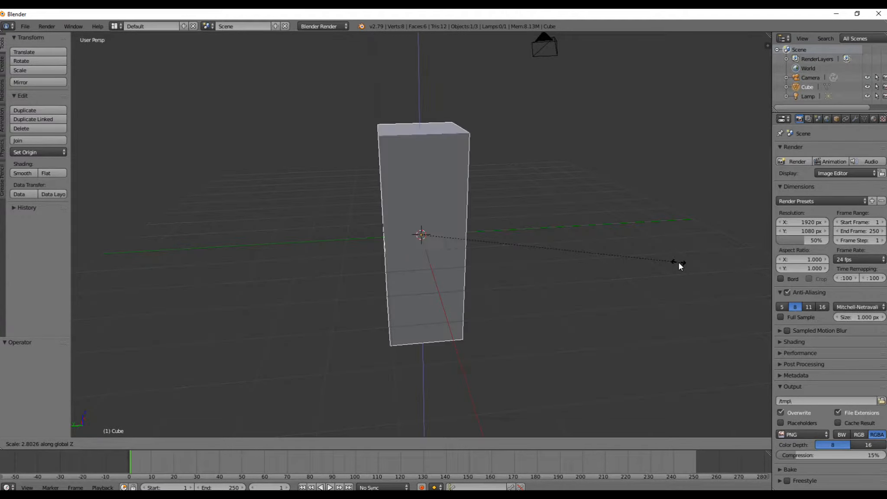
key("y")
key("Escape")
key("r")
key("shift+z")
key("shift+z")
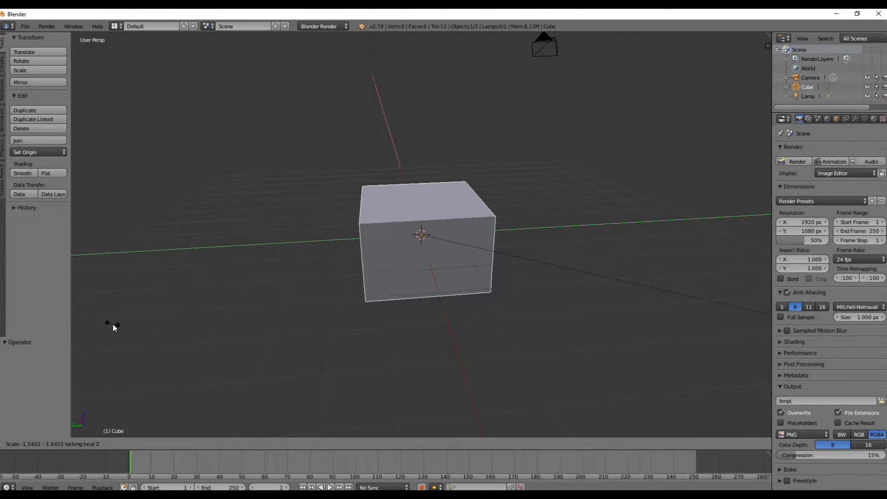
key("Escape")
key("shift+z")
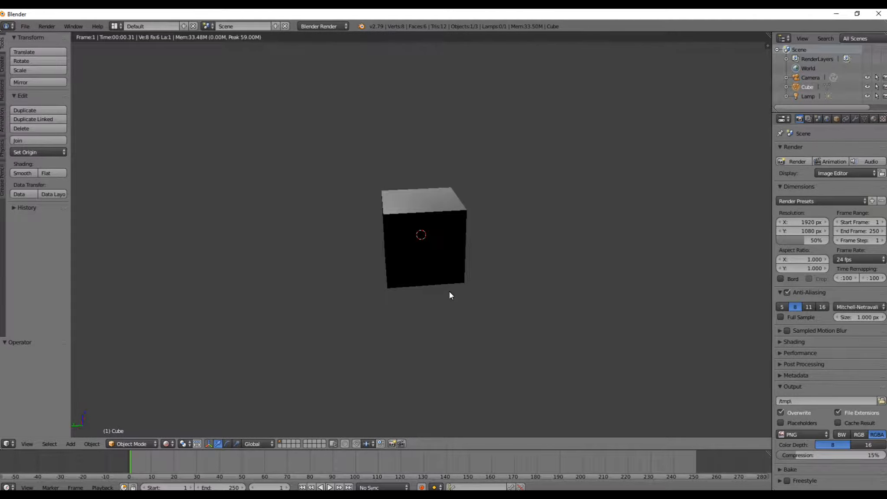
key("shift+z")
Switch the render engine to Cycles Render.
left_click(327, 27)
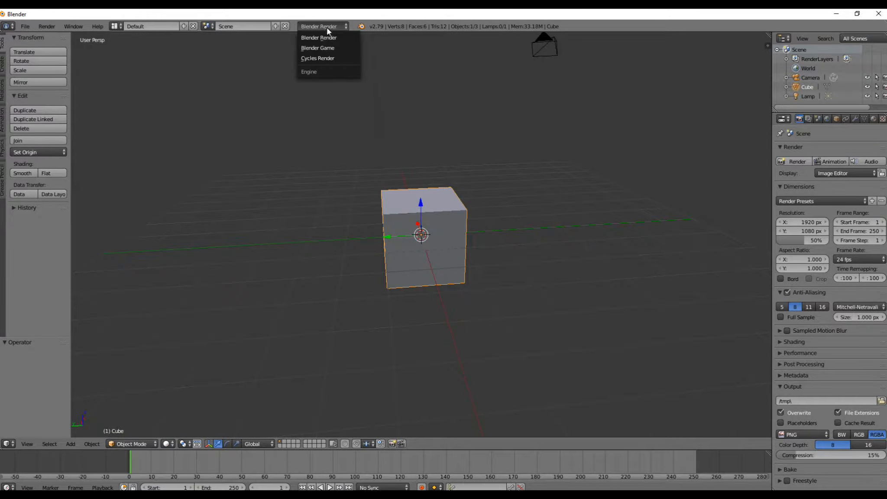
left_click(313, 58)
middle_click_drag(290, 192, 489, 277)
Delete the default cube from the scene.
key("shift+a")
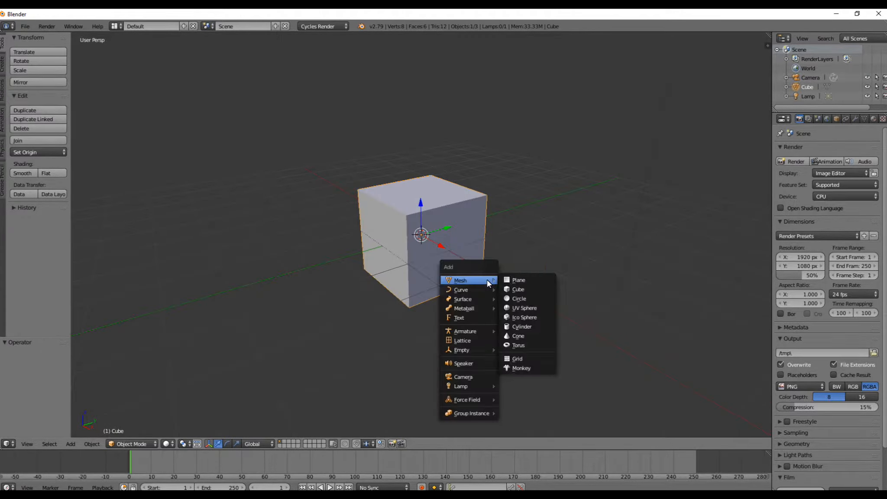
key("Escape")
scroll(515, 221, "down", 8)
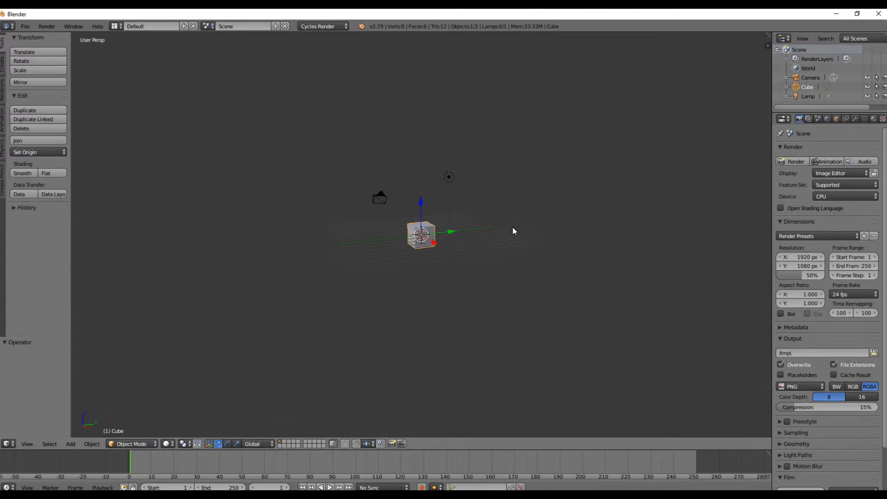
scroll(512, 228, "up", 5)
key("x")
left_click(504, 239)
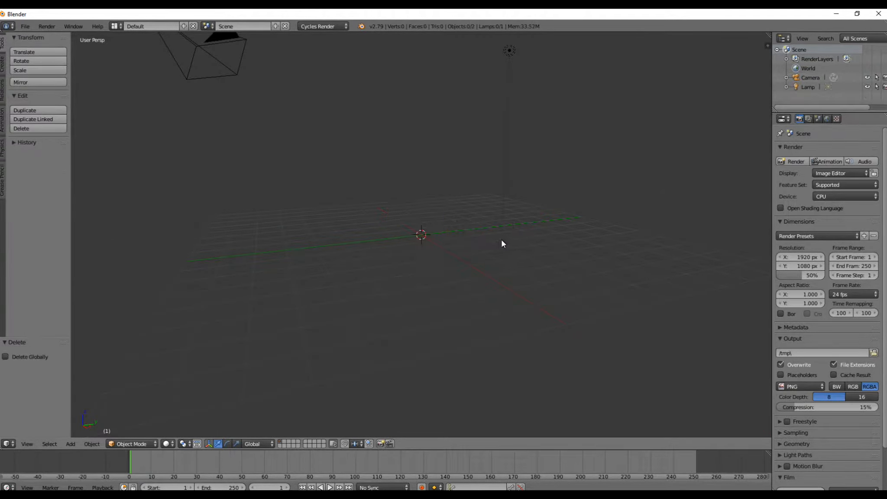
Add a mesh cylinder at the scene origin and scale it up uniformly by about 4.06.
scroll(402, 189, "down", 3)
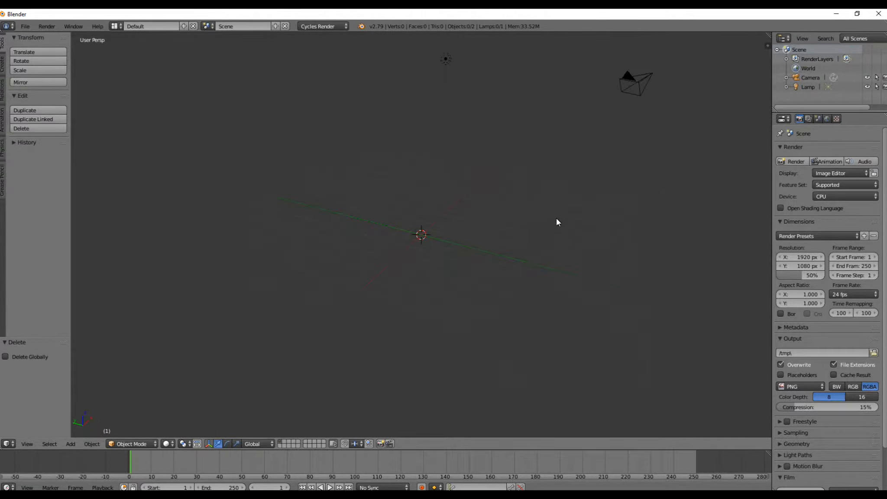
key("shift+a")
mouse_move(406, 239)
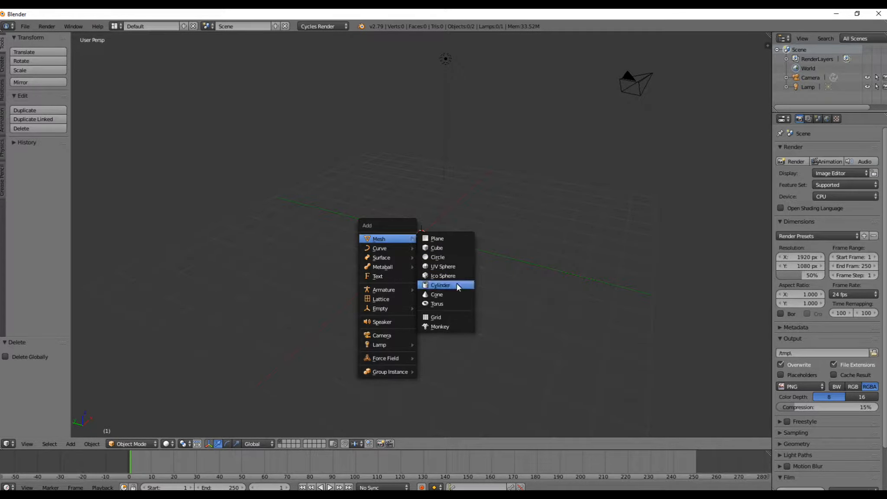
left_click(457, 284)
key("s")
left_click(683, 259)
Scale the cylinder down along the global Z axis into a low, wide drum.
middle_click_drag(680, 263, 611, 265)
scroll(611, 265, "down", 3)
key("s")
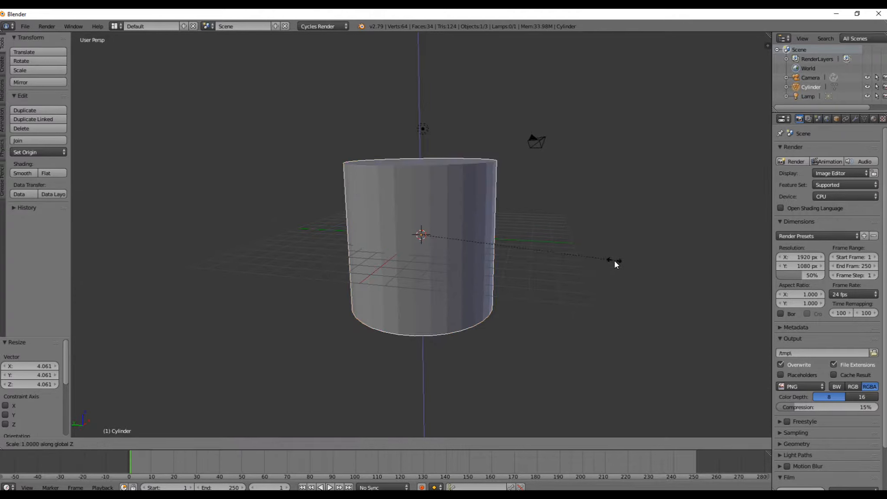
key("z")
left_click(502, 262)
In Edit Mode, extrude the cylinder's top face in place and scale the new face to about 0.81 to form a rim.
key("Tab")
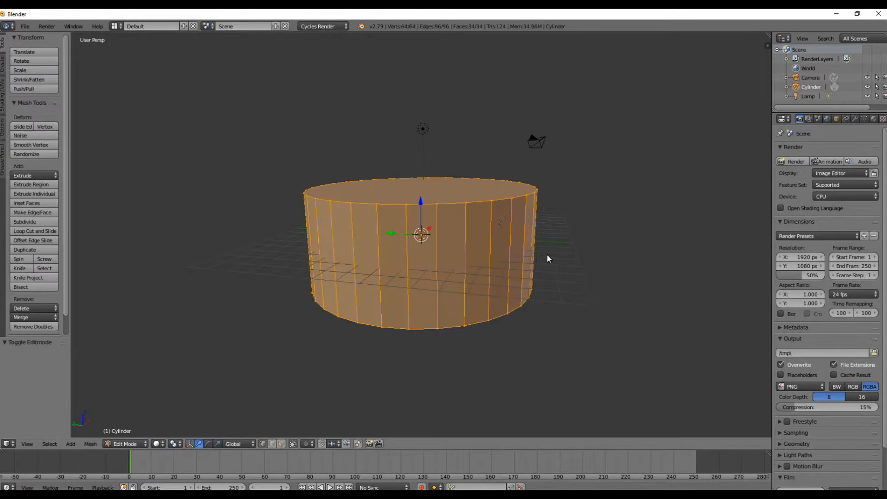
right_click(478, 195)
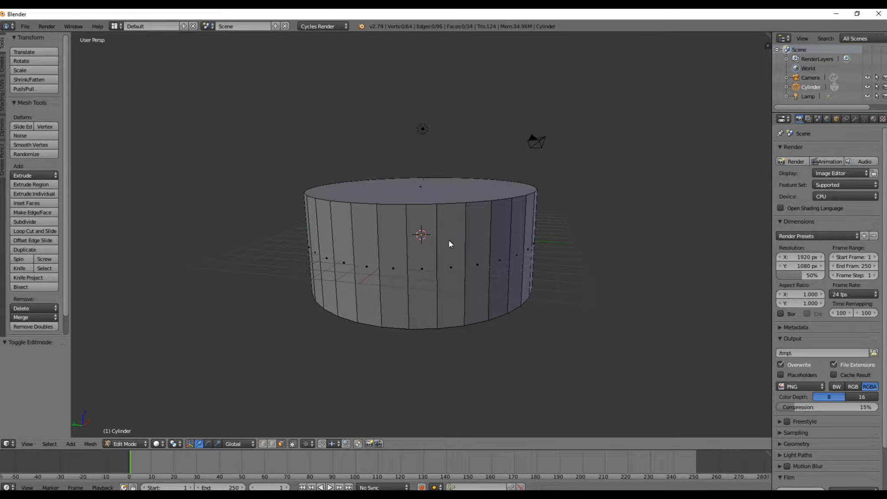
right_click(468, 191)
middle_click_drag(469, 190, 565, 190)
key("e")
right_click(563, 190)
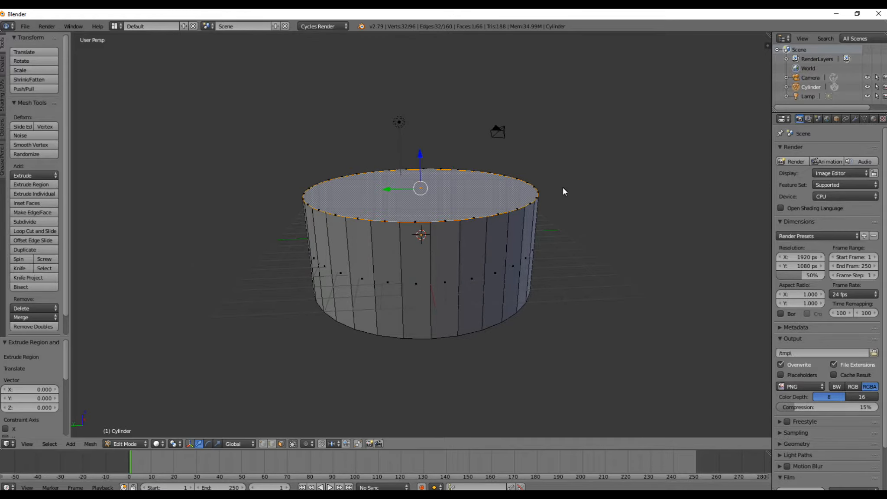
key("s")
left_click(536, 188)
Extrude the inner top face down about 1.3 into the cylinder and scale it slightly inward.
key("e")
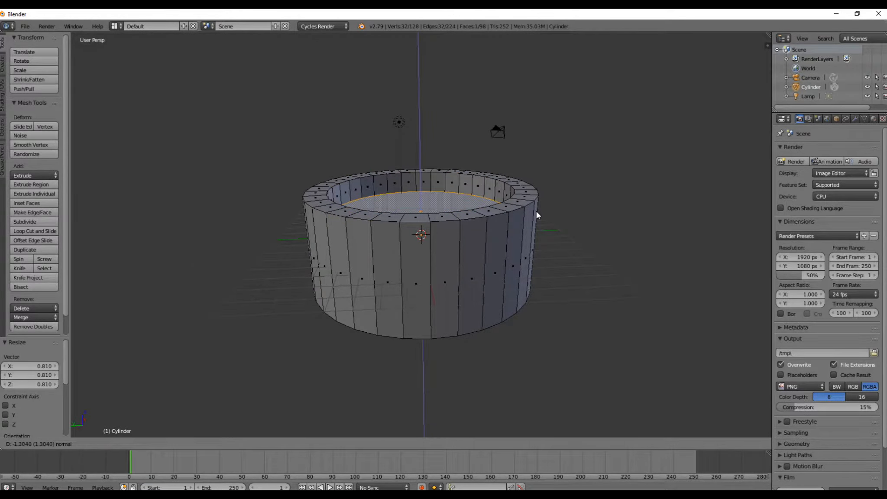
left_click(537, 215)
key("s")
left_click(509, 208)
mouse_move(508, 208)
middle_mouse_down()
mouse_move(518, 223)
mouse_move(509, 216)
middle_mouse_up()
Extrude the recessed face down another 1.275 or so and scale it to about 0.47 to slope the bowl.
key("e")
left_click(504, 234)
key("s")
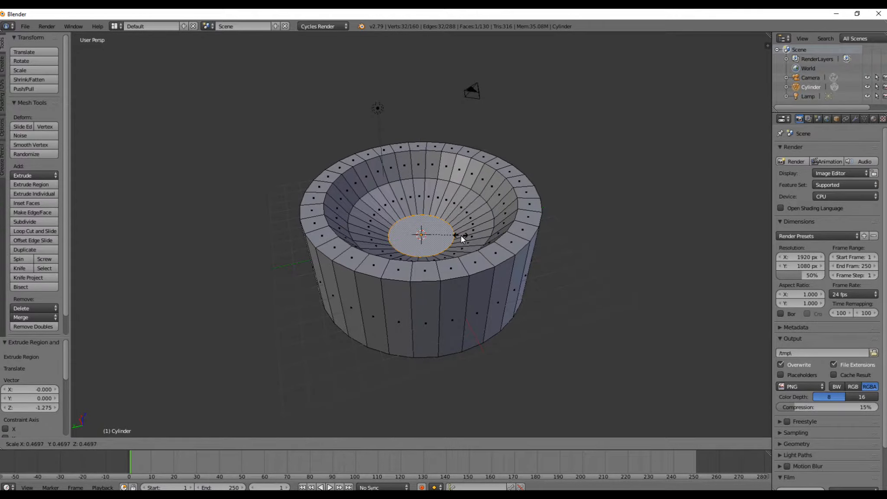
left_click(461, 236)
Extrude the bowl's bottom face down about 0.54, shrink it toward the centre, and return to Object Mode.
key("e")
left_click(511, 227)
key("s")
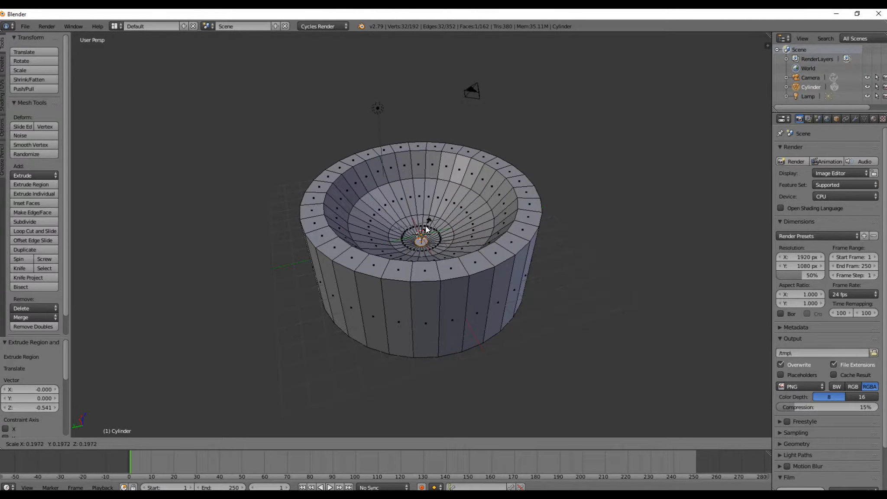
left_click(427, 239)
key("Tab")
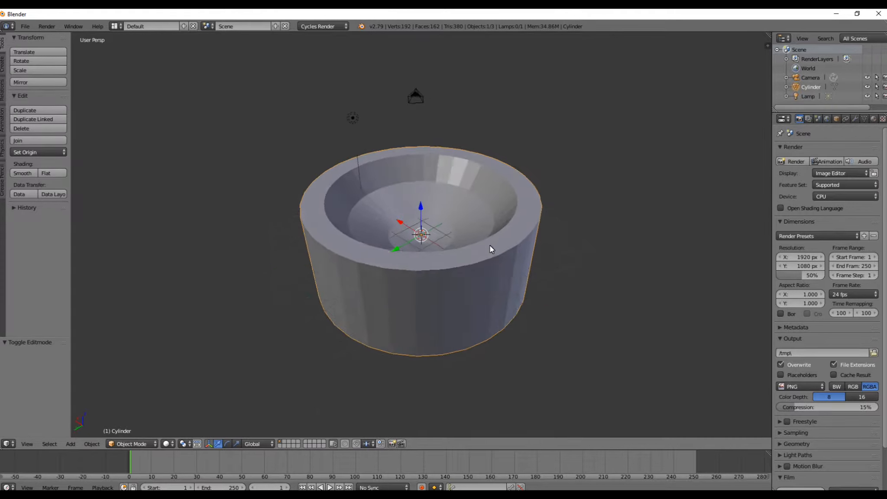
Apply smooth shading to the hollowed cylinder.
left_click(22, 172)
mouse_move(260, 208)
middle_mouse_down()
mouse_move(479, 218)
mouse_move(648, 332)
mouse_move(493, 325)
mouse_move(519, 319)
mouse_move(507, 359)
mouse_move(448, 319)
mouse_move(410, 332)
middle_mouse_up()
scroll(503, 327, "up", 3)
scroll(533, 297, "down", 3)
scroll(403, 331, "up", 5)
scroll(397, 332, "down", 10)
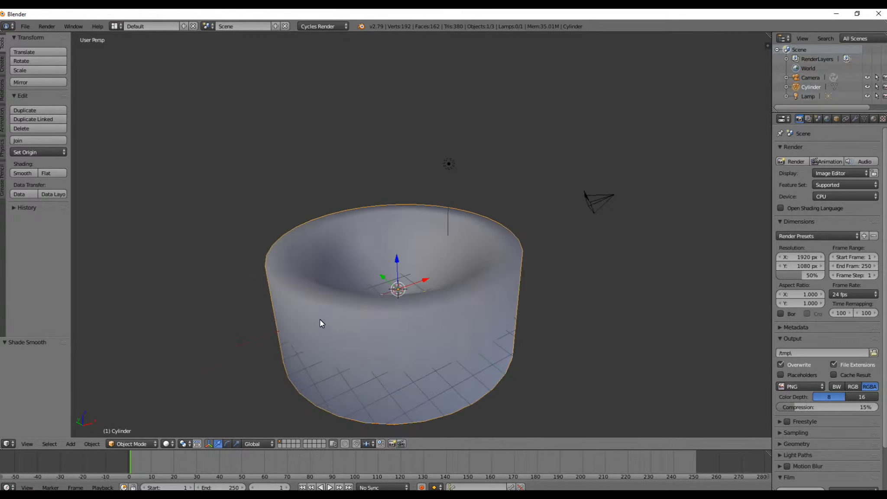
left_click(468, 325)
middle_click_drag(468, 332, 552, 267)
scroll(490, 343, "up", 5)
middle_click_drag(769, 166, 567, 221, "shift")
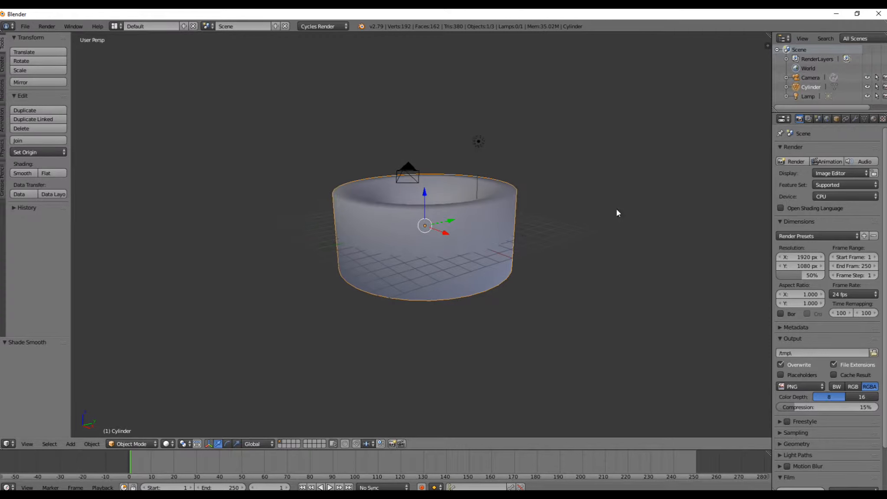
Widen the properties editor and enable Rigid Body physics on the hollowed cylinder.
left_click_drag(771, 205, 750, 214)
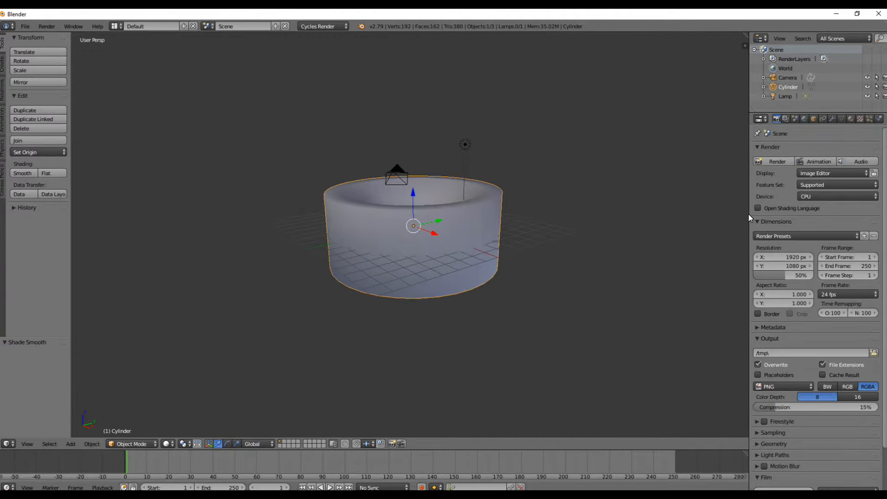
left_click(879, 119)
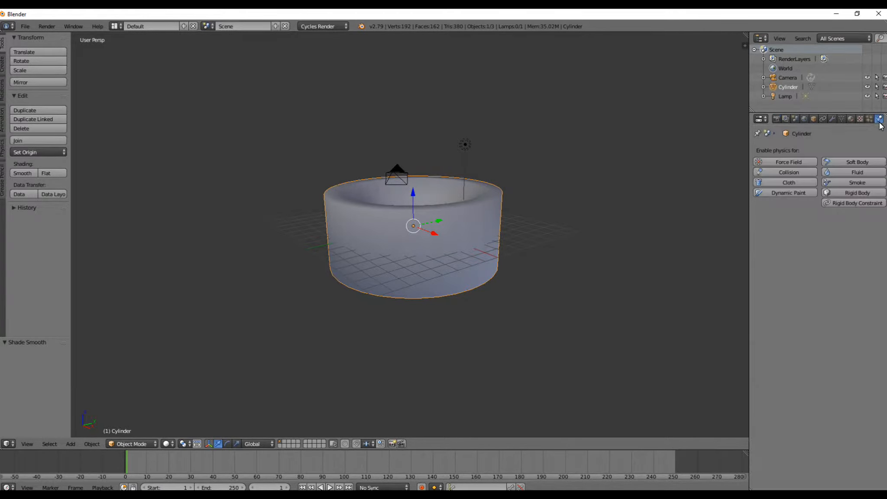
left_click(855, 194)
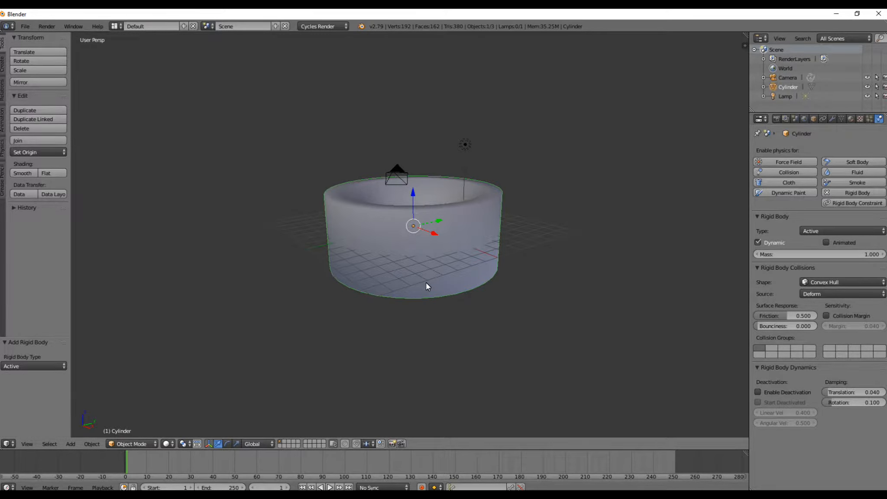
middle_click_drag(540, 278, 604, 312)
middle_click_drag(384, 336, 514, 284)
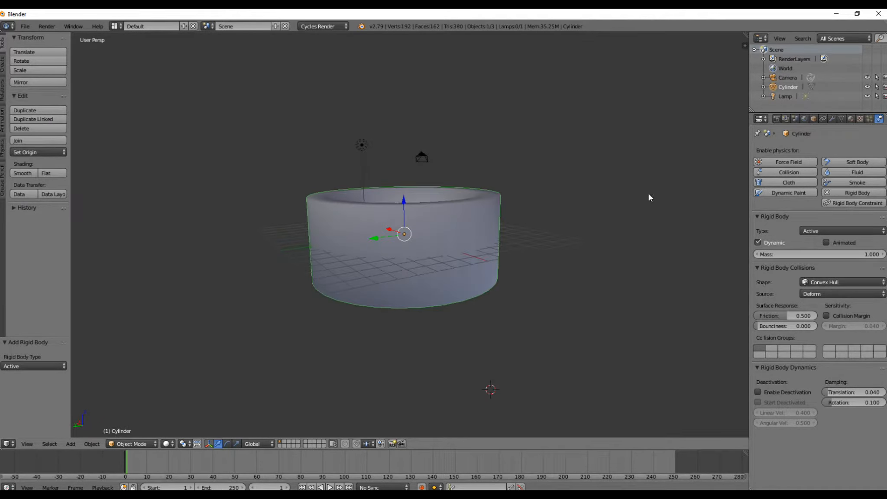
Set the cylinder's rigid body collision shape to Mesh.
left_click(815, 281)
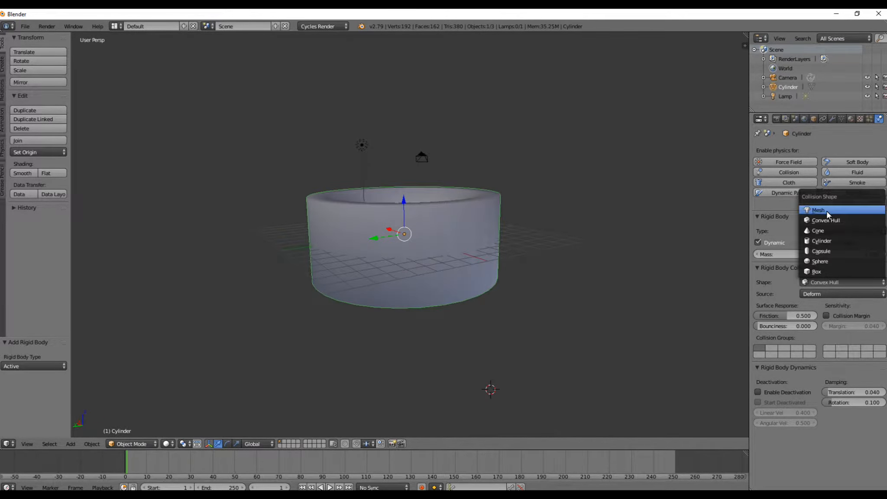
left_click(811, 290)
left_click(817, 283)
left_click(838, 285)
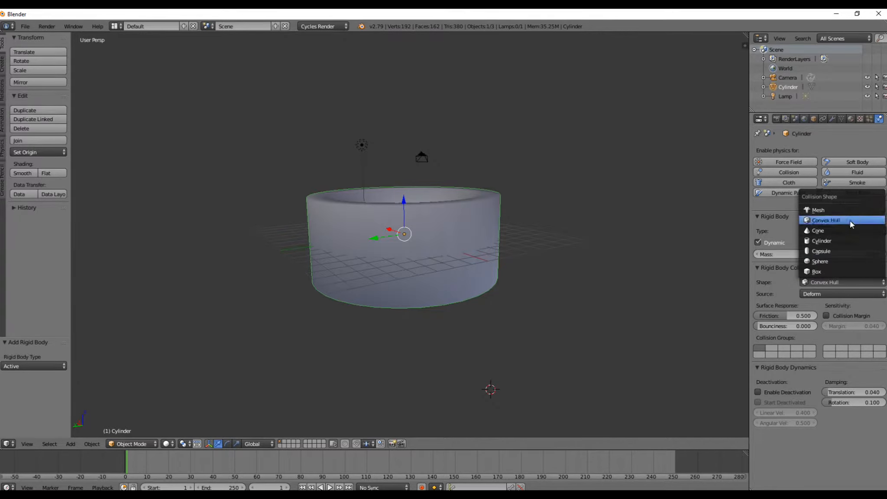
left_click(844, 210)
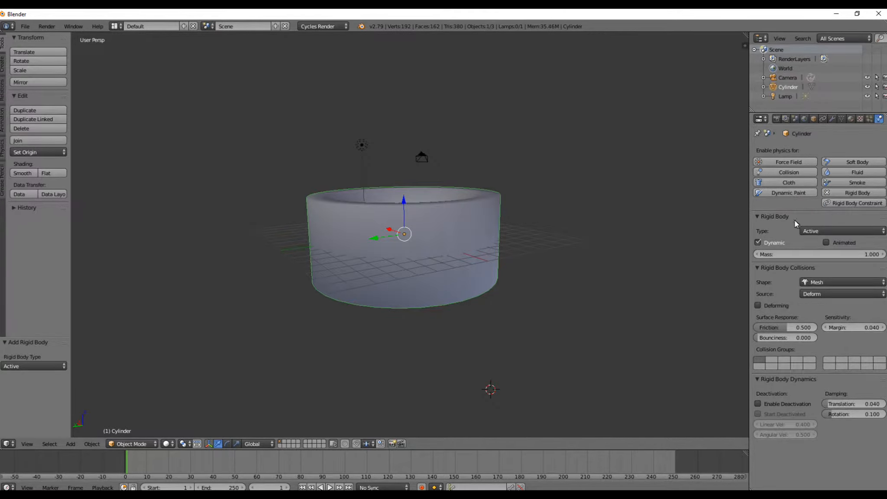
Turn off the Dynamic option for the cylinder's rigid body.
middle_click_drag(544, 231, 625, 273)
scroll(497, 299, "up", 8)
middle_click_drag(497, 299, 417, 299)
scroll(417, 299, "down", 2)
left_click(758, 243)
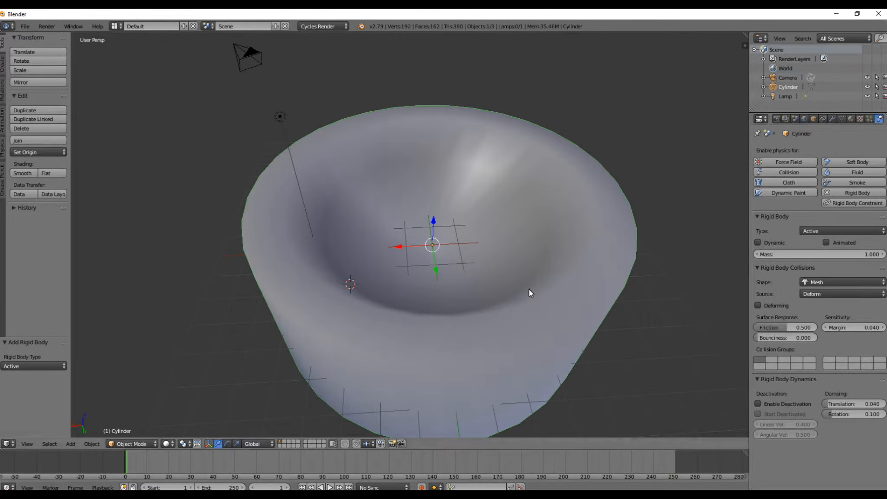
scroll(477, 305, "down", 5)
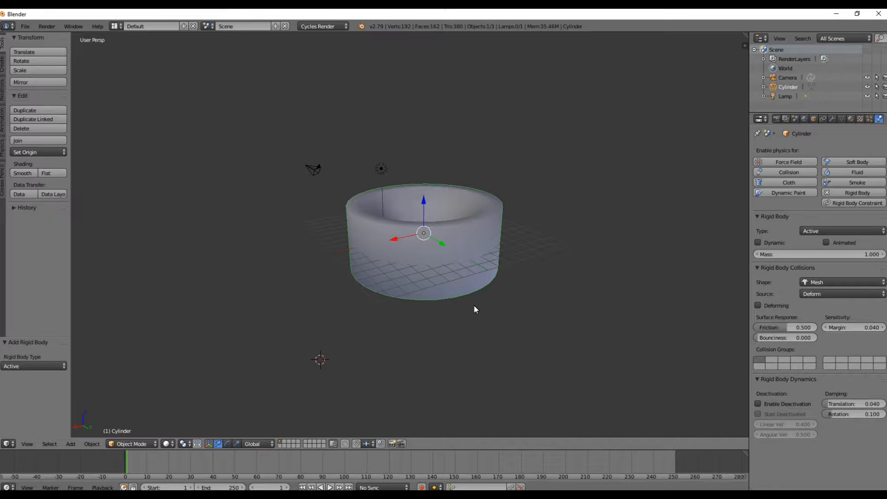
Add a UV sphere to the scene with 32 segments, 16 rings and size 1.000.
middle_click_drag(507, 255, 498, 302)
scroll(498, 299, "up", 4)
key("shift+a")
mouse_move(479, 317)
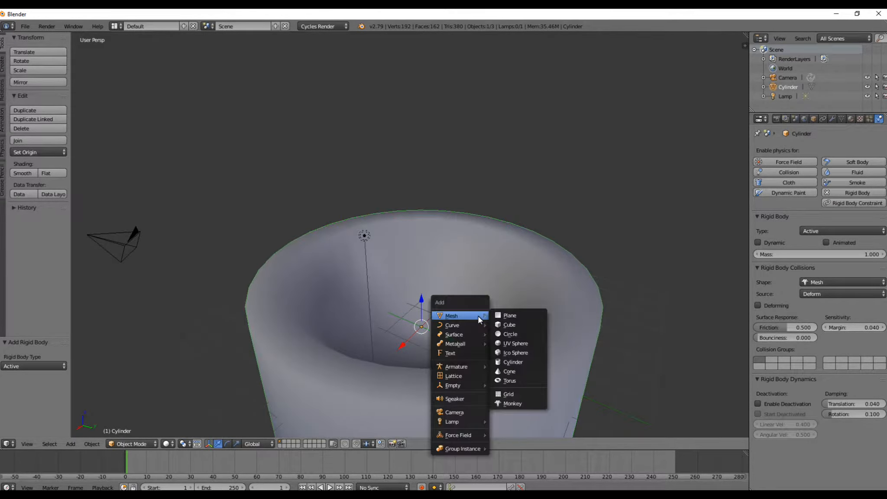
left_click(508, 343)
scroll(460, 325, "down", 5)
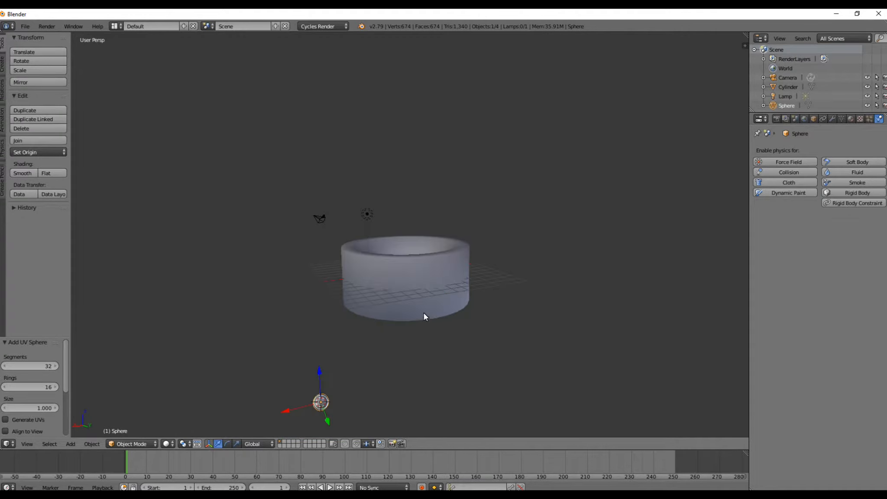
Move the sphere along its axes until it sits centred just above the bowl's opening.
left_click_drag(321, 379, 356, 185)
left_click_drag(271, 224, 373, 218)
middle_click_drag(372, 217, 438, 267)
scroll(438, 267, "up", 4)
left_click_drag(272, 139, 491, 137)
left_click_drag(450, 168, 456, 235)
middle_click_drag(516, 224, 530, 201)
scroll(526, 226, "down", 4)
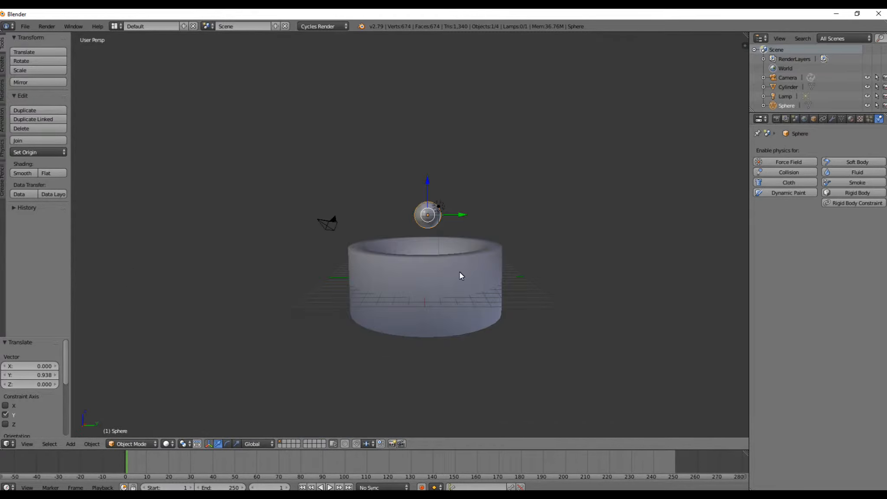
Edit the cylinder's mesh, select its bottom face and move it about 1.025 units down along Z.
scroll(460, 272, "up", 5)
right_click(462, 300)
scroll(462, 301, "down", 6)
key("Tab")
middle_click_drag(485, 320, 478, 294)
scroll(433, 329, "up", 4)
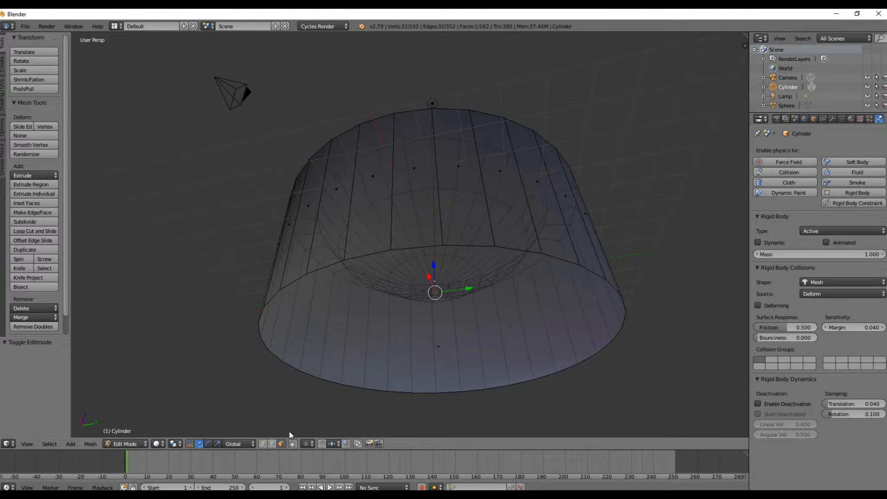
right_click(364, 260, "alt")
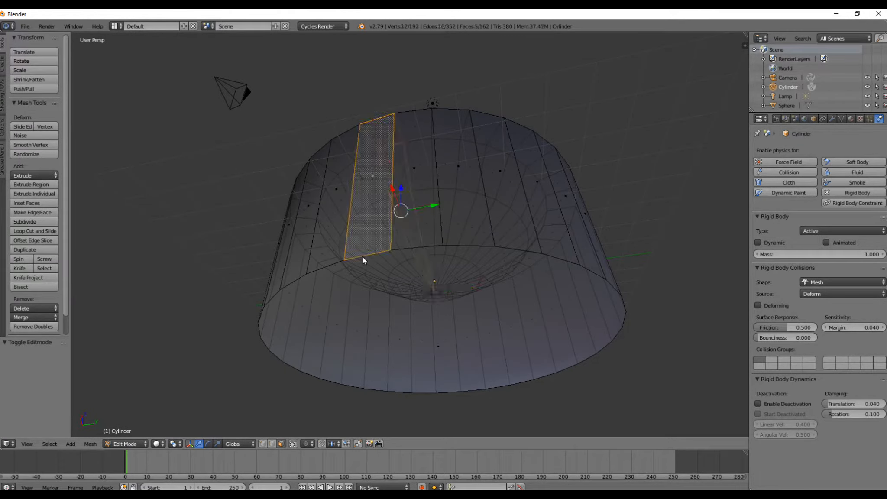
left_click(293, 443)
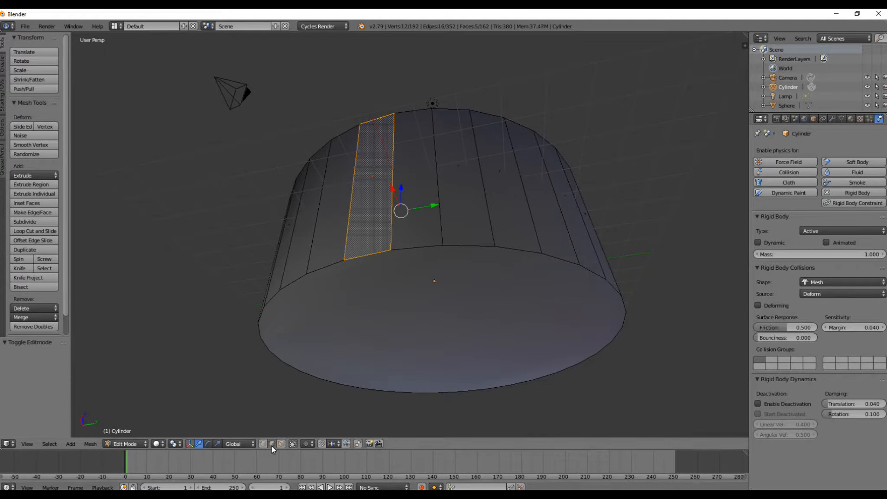
right_click(418, 275)
middle_click_drag(421, 246, 463, 310)
left_click_drag(436, 336, 463, 363)
middle_click_drag(463, 364, 574, 358)
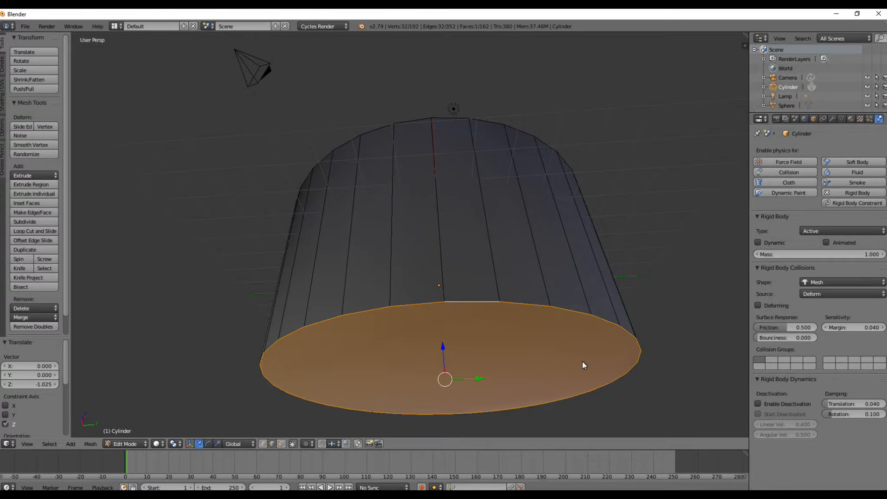
Shrink the bowl's bottom face to taper the walls, extrude it downward into a short foot, and return to Object Mode.
key("s")
left_click(511, 397)
key("e")
left_click(483, 409)
mouse_move(483, 412)
middle_mouse_down()
mouse_move(554, 411)
mouse_move(503, 372)
mouse_move(538, 421)
mouse_move(440, 317)
mouse_move(406, 153)
middle_mouse_up()
key("Tab")
Apply smooth shading to the sphere above the bowl.
right_click(435, 180)
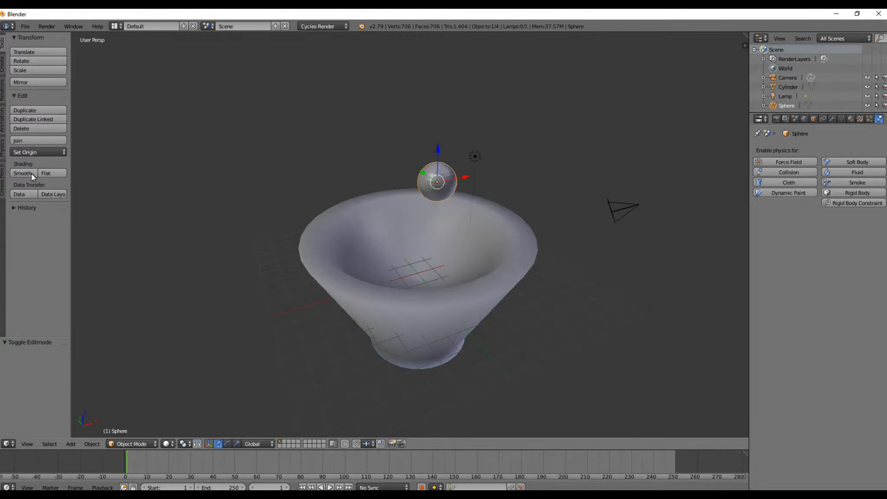
middle_click_drag(354, 246, 388, 349)
scroll(388, 350, "up", 3)
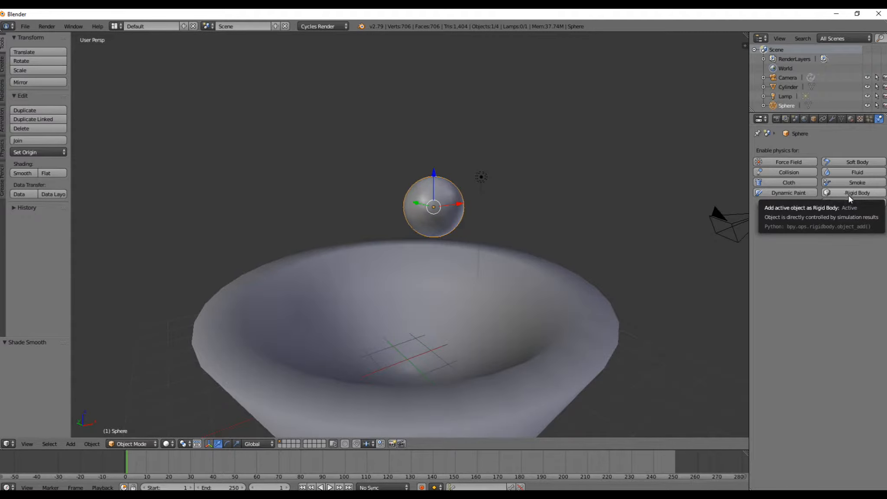
Add an active rigid body to the sphere and set its collision shape to Sphere.
left_click(849, 195)
left_click(839, 280)
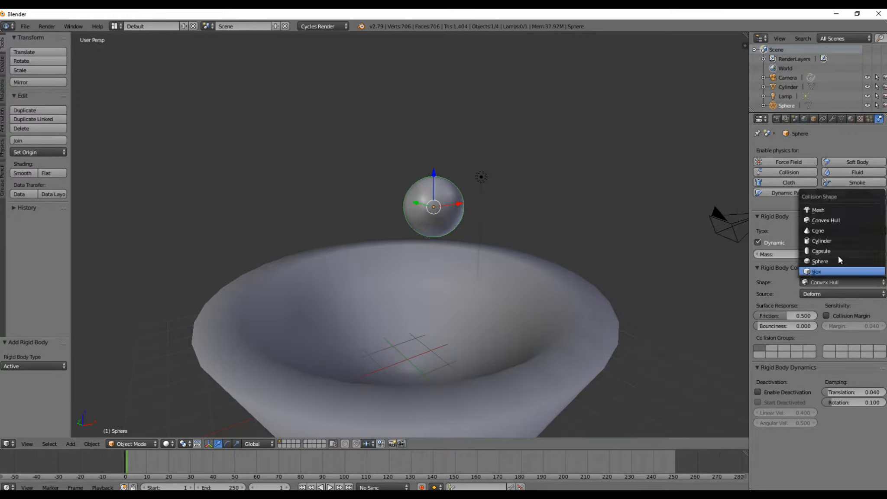
left_click(820, 260)
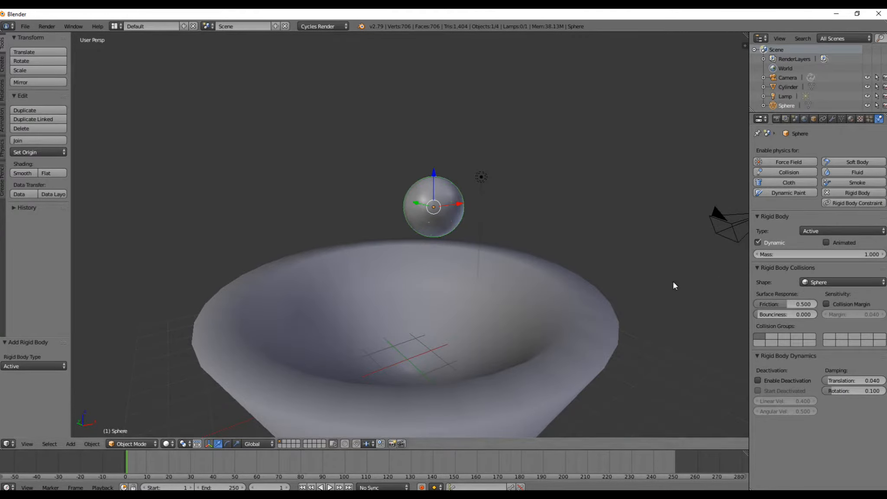
Raise the sphere about 4.6 units along Z and scale it down to about 0.36.
middle_click_drag(396, 268, 516, 270)
scroll(410, 264, "up", 3)
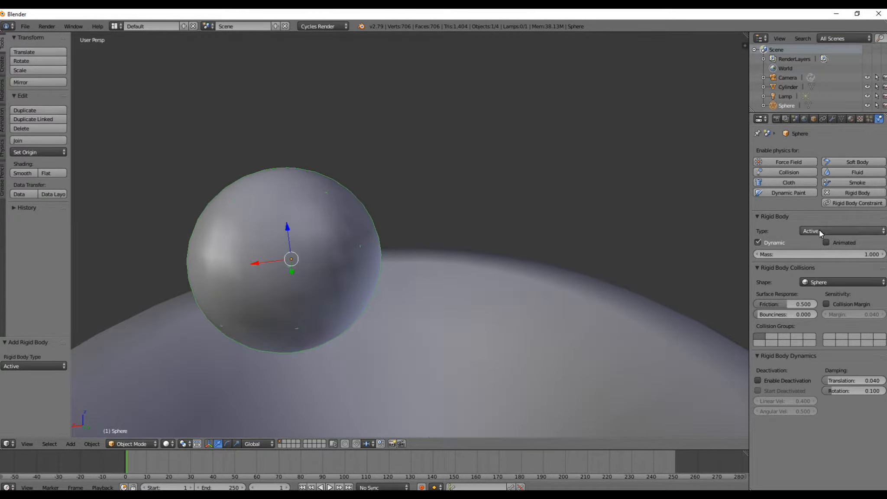
scroll(447, 286, "down", 5)
left_click_drag(363, 214, 394, 78)
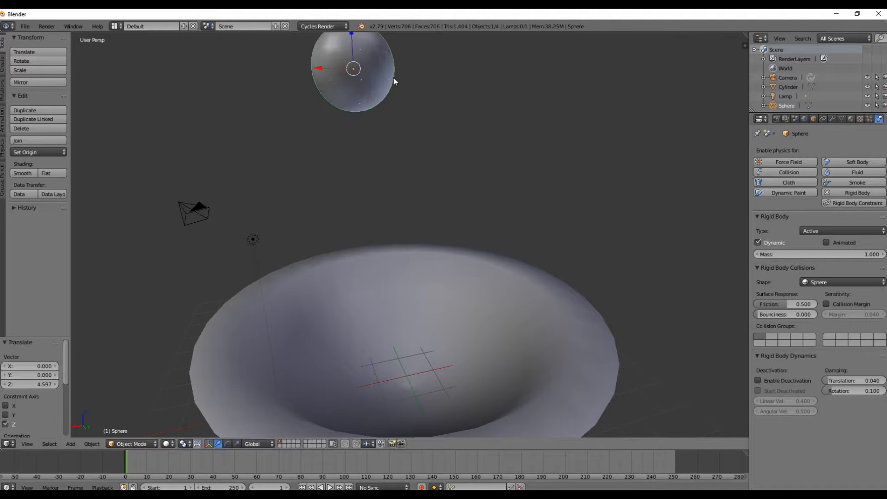
key("s")
left_click(485, 88)
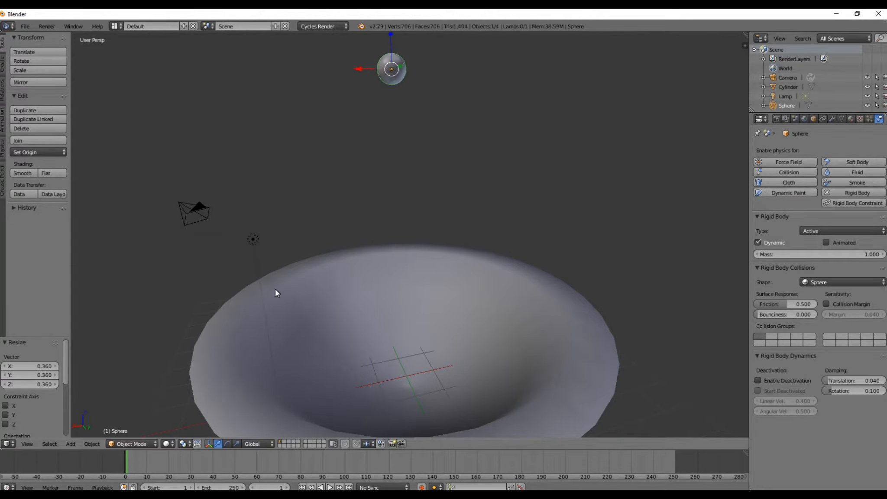
Play the simulation to watch the sphere drop into the bowl, and return to the first frame.
left_click(332, 488)
middle_click_drag(464, 351, 488, 366)
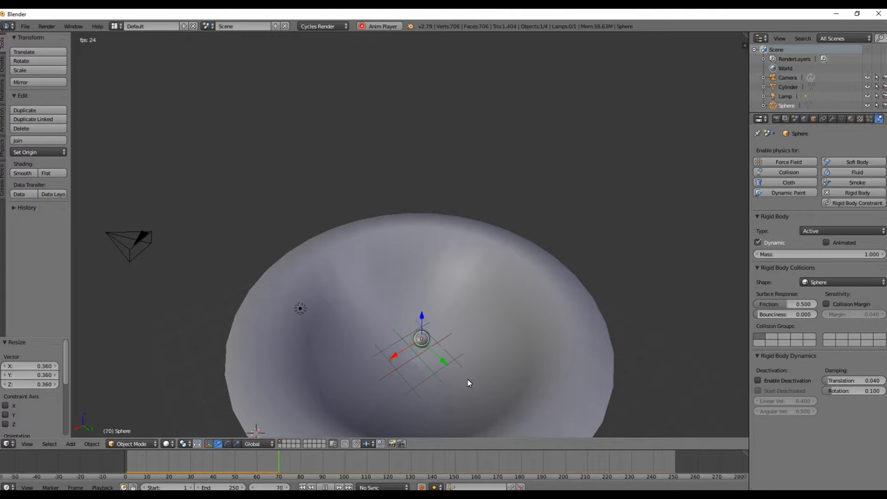
left_click(325, 488)
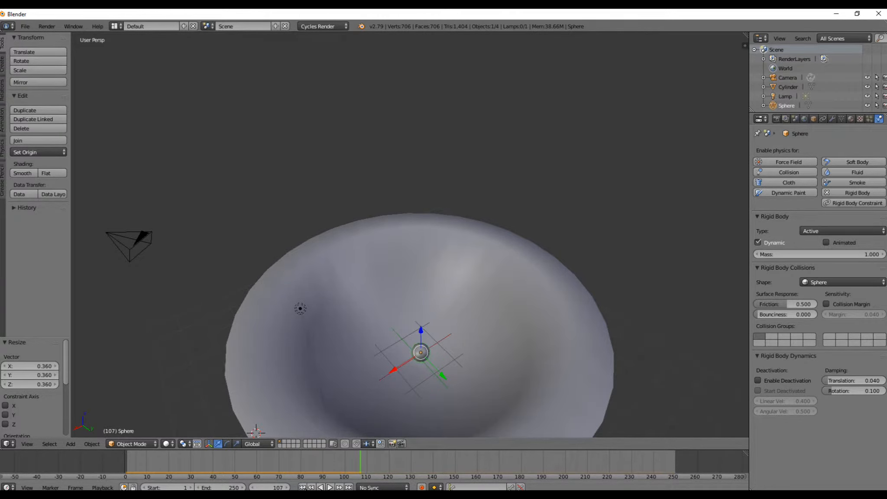
left_click(302, 487)
scroll(436, 223, "down", 5)
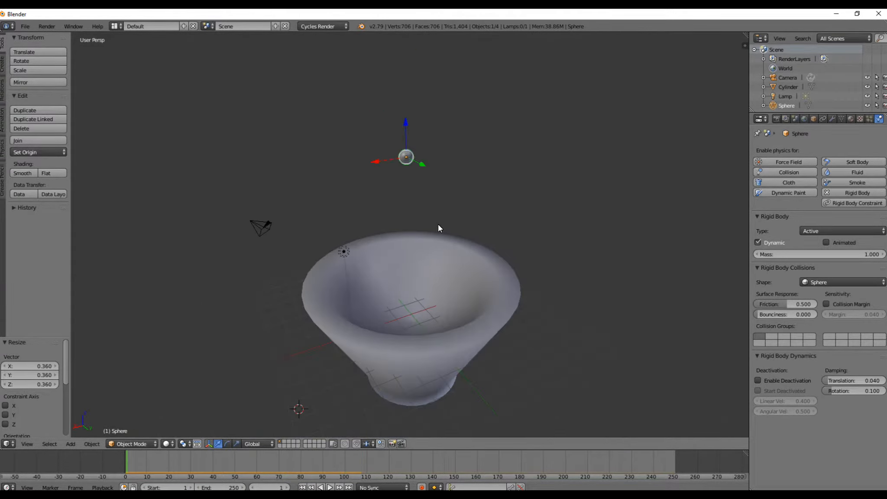
Duplicate the small sphere twelve times, scattering the copies at different heights above the bowl.
middle_click_drag(439, 223, 439, 167)
key("shift+d")
left_click(463, 128)
key("shift+d")
left_click(433, 150)
key("shift+d")
left_click(390, 178)
key("shift+d")
left_click(511, 222)
key("shift+d")
left_click(547, 151)
key("shift+d")
left_click(491, 113)
key("shift+d")
left_click(415, 263)
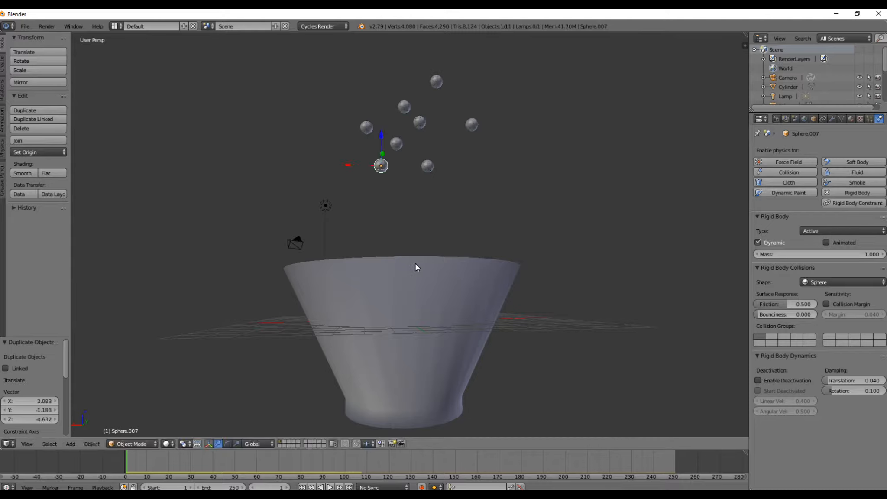
key("shift+d")
left_click(516, 243)
key("shift+d")
left_click(455, 162)
key("shift+d")
left_click(340, 80)
key("shift+d")
left_click(322, 230)
key("shift+d")
left_click(393, 260)
Select the scattered group of spheres and duplicate it six times at different depths to fill the space above the bowl.
middle_click_drag(393, 260, 438, 242)
key("b")
left_click_drag(378, 77, 466, 223)
key("shift+d")
left_click(453, 216)
key("shift+d")
left_click(437, 217)
key("shift+d")
left_click(479, 219)
key("shift+d")
left_click(498, 218)
middle_click_drag(493, 219, 389, 207)
key("shift+d")
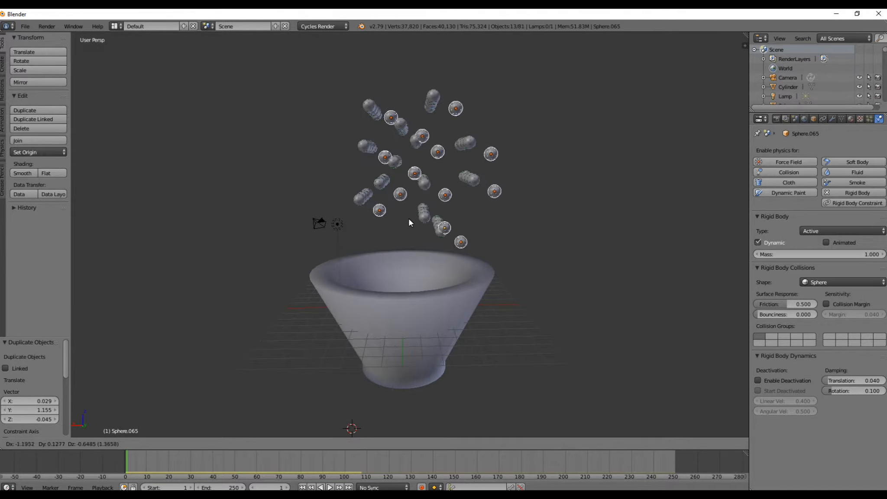
left_click(380, 183)
middle_click_drag(380, 183, 507, 228)
key("shift+d")
left_click(442, 228)
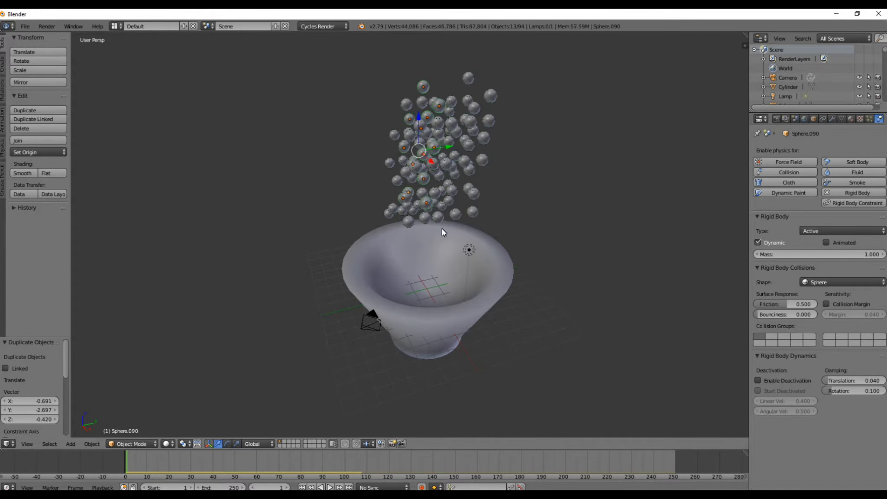
Deselect all spheres, play the simulation of them falling into the bowl, and return to the first frame.
middle_click_drag(442, 228, 527, 227)
key("Tab")
key("Tab")
middle_click_drag(374, 303, 485, 342)
key("a")
middle_click_drag(516, 248, 418, 251)
middle_click_drag(407, 382, 340, 406)
left_click(326, 488)
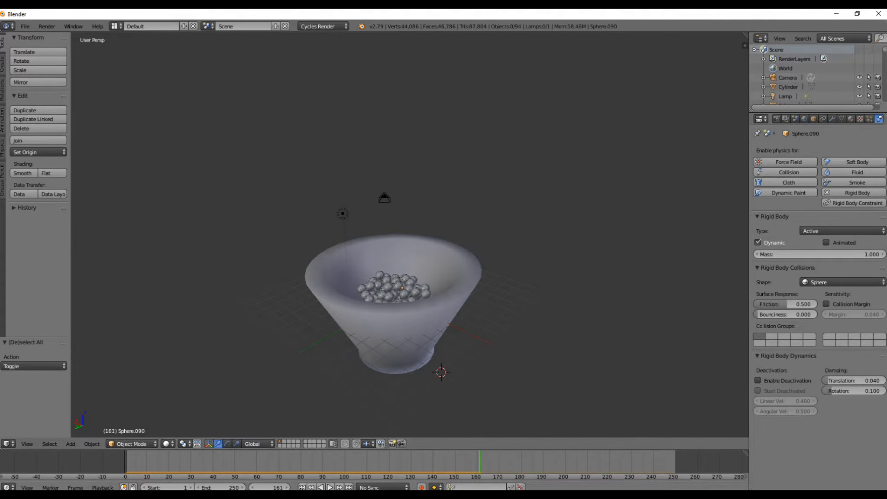
left_click(302, 488)
Select the outlying column of spheres and move it about 1.49 units along X, closer to the rest of the group.
middle_click_drag(399, 334, 464, 274)
scroll(460, 270, "down", 5)
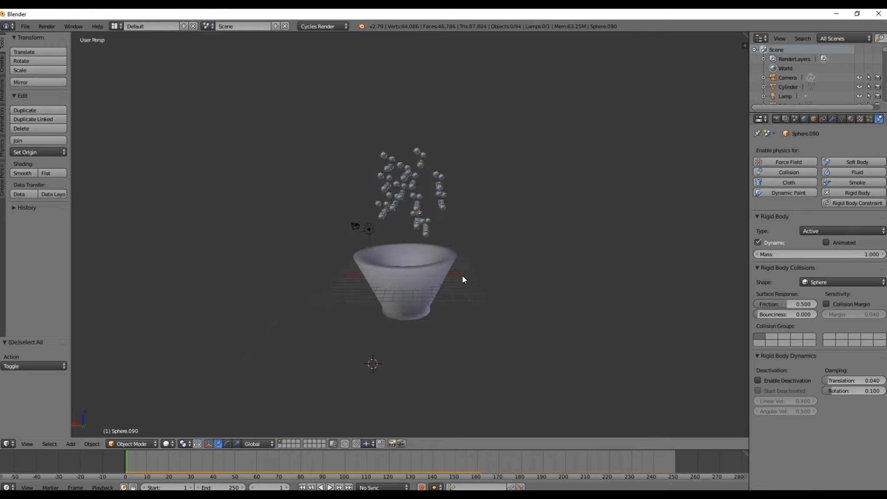
key("b")
left_click_drag(497, 143, 434, 214)
key("g")
left_click(478, 201)
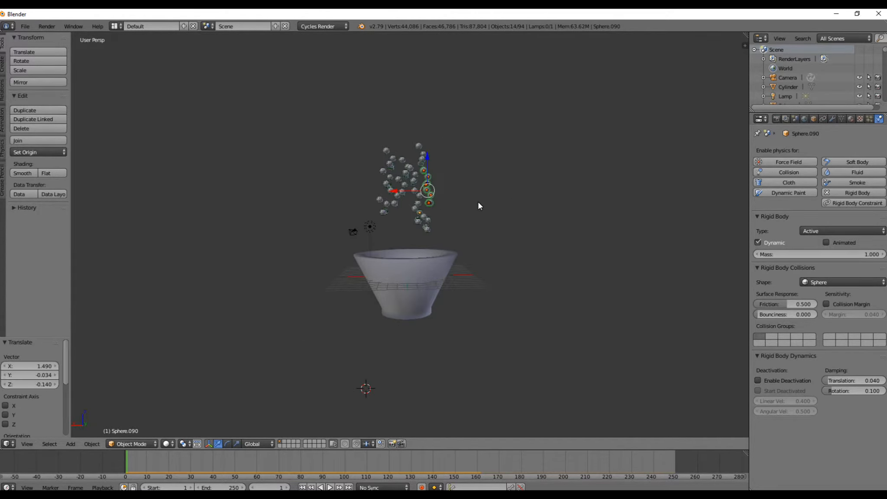
Replay the simulation, stop it at frame 207 and examine the spheres piled in the bowl from several angles.
middle_click_drag(478, 201, 486, 235)
left_click(331, 487)
middle_click_drag(417, 311, 442, 305)
scroll(411, 348, "up", 5)
scroll(370, 374, "down", 5)
middle_click_drag(370, 374, 278, 431)
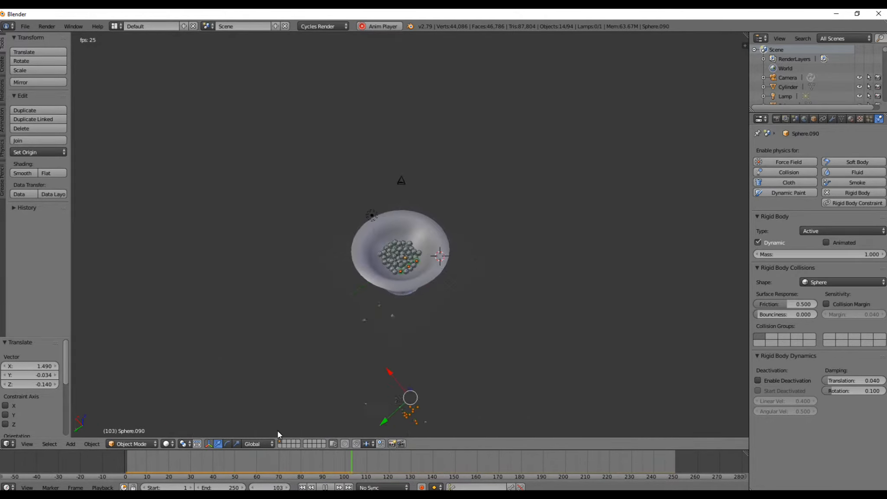
middle_click_drag(327, 364, 623, 332)
key("a")
scroll(369, 382, "up", 6)
key("alt+a")
scroll(298, 341, "up", 5)
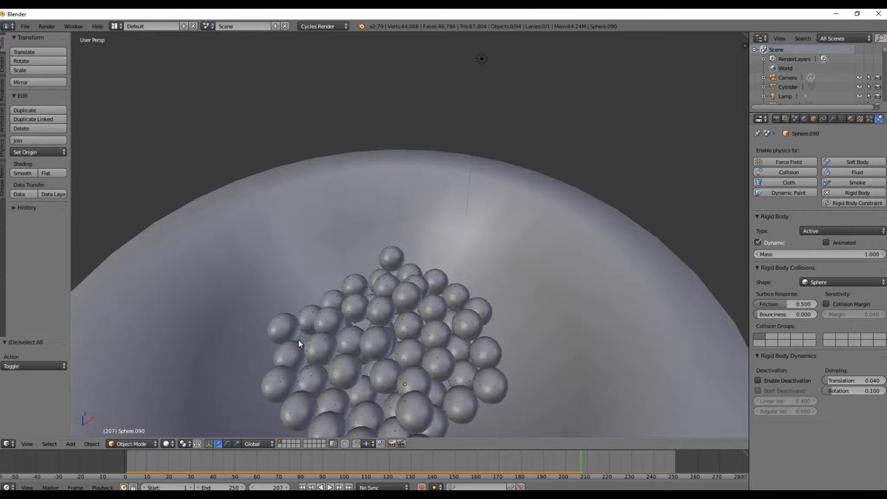
middle_click_drag(391, 338, 562, 377)
middle_click_drag(478, 337, 376, 86)
scroll(353, 172, "down", 9)
middle_click_drag(331, 245, 464, 272)
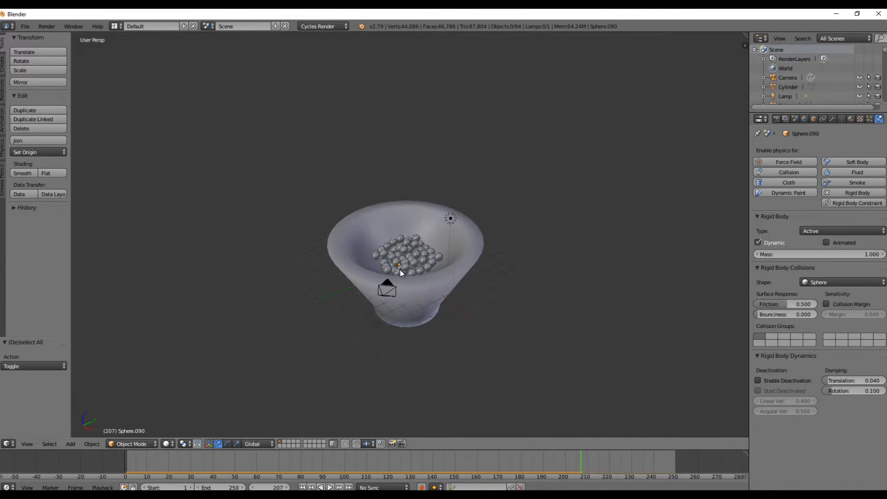
middle_click_drag(401, 272, 486, 263)
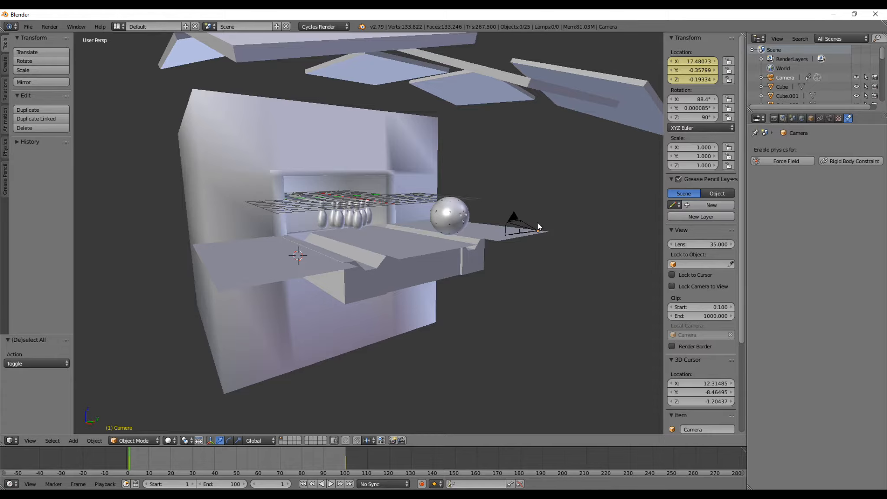
Preview the bowling alley scene in rendered shading and return to solid shading.
mouse_move(377, 263)
middle_mouse_down()
mouse_move(394, 263)
mouse_move(384, 270)
mouse_move(373, 260)
mouse_move(389, 268)
middle_mouse_up()
key("shift+z")
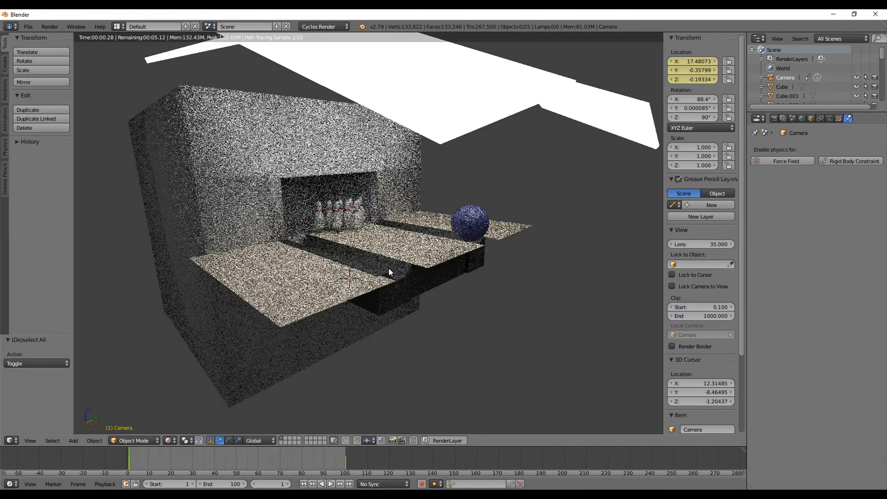
key("shift+z")
mouse_move(389, 268)
middle_mouse_down()
mouse_move(354, 247)
mouse_move(388, 296)
mouse_move(409, 295)
middle_mouse_up()
scroll(389, 296, "up", 4)
scroll(388, 296, "down", 4)
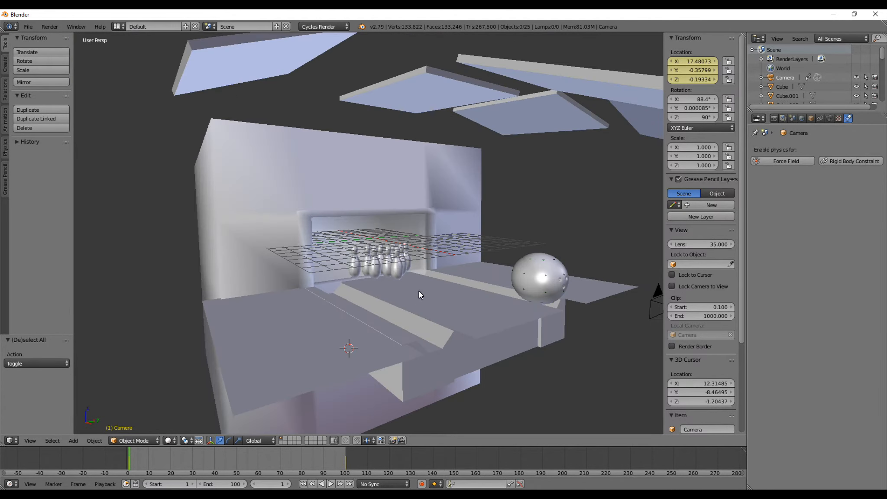
Examine the rigid body settings of the lane plane, the pin housing, a bowling pin and the bowling ball.
right_click(460, 304)
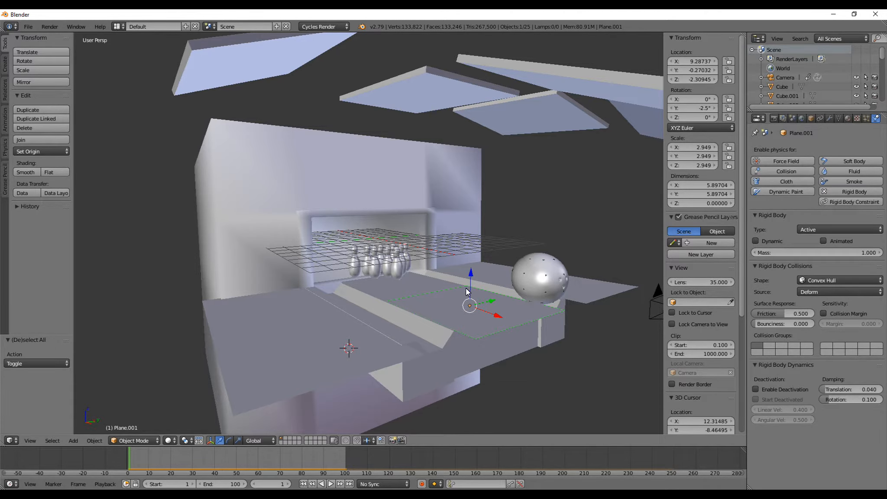
middle_click_drag(475, 279, 454, 274)
right_click(465, 215)
middle_click_drag(466, 215, 436, 239)
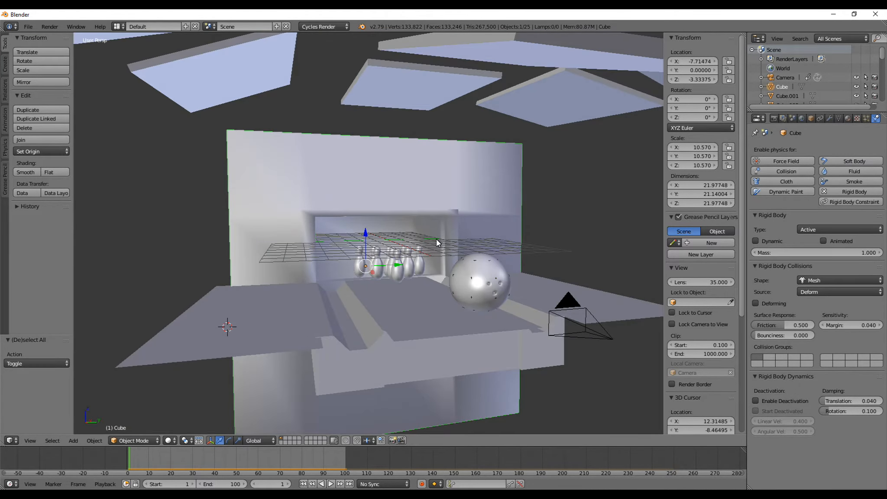
right_click(395, 277)
middle_click_drag(391, 283, 408, 289)
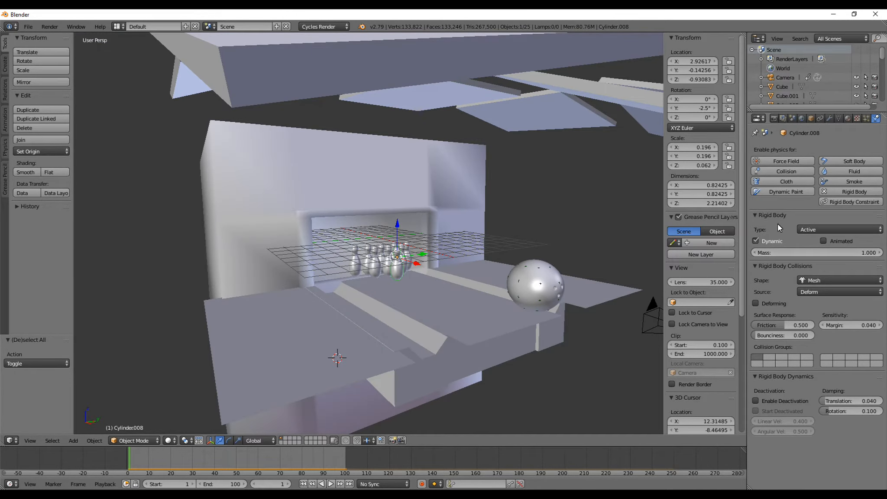
left_click(757, 241)
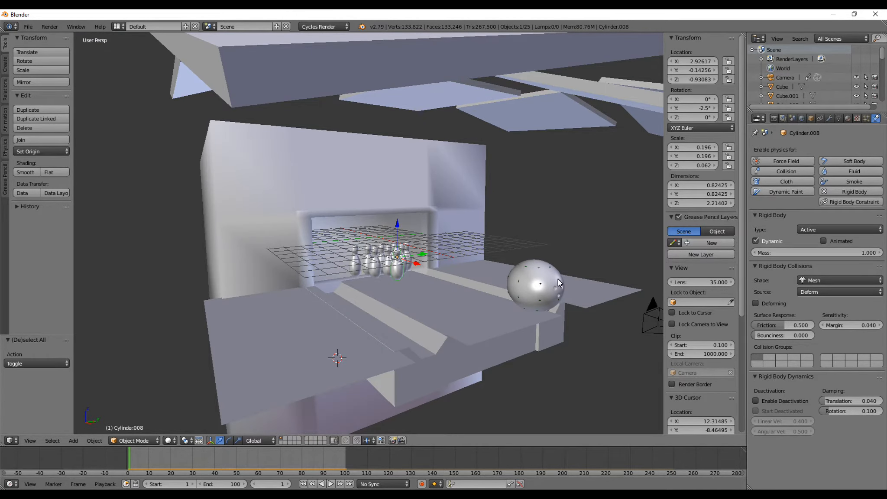
right_click(531, 283)
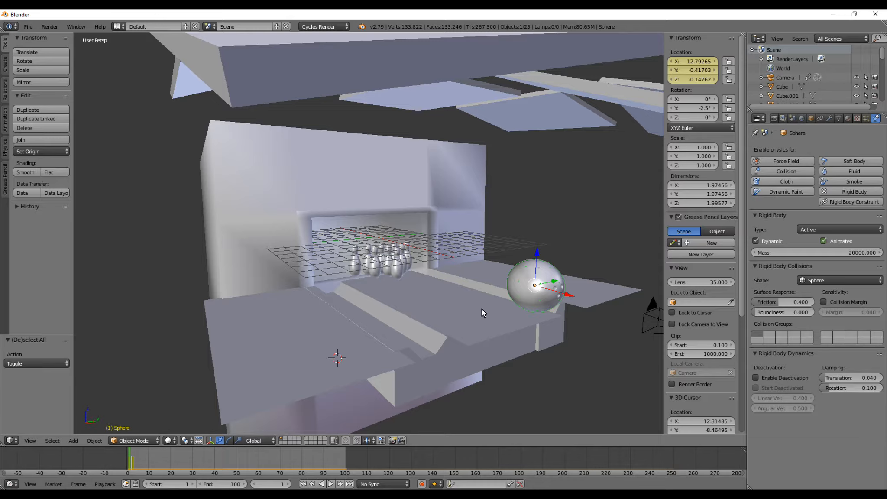
Play the bowling simulation briefly, stop it and return to the first frame.
left_click(328, 484)
left_click(326, 484)
left_click(303, 484)
middle_click_drag(396, 370, 387, 330)
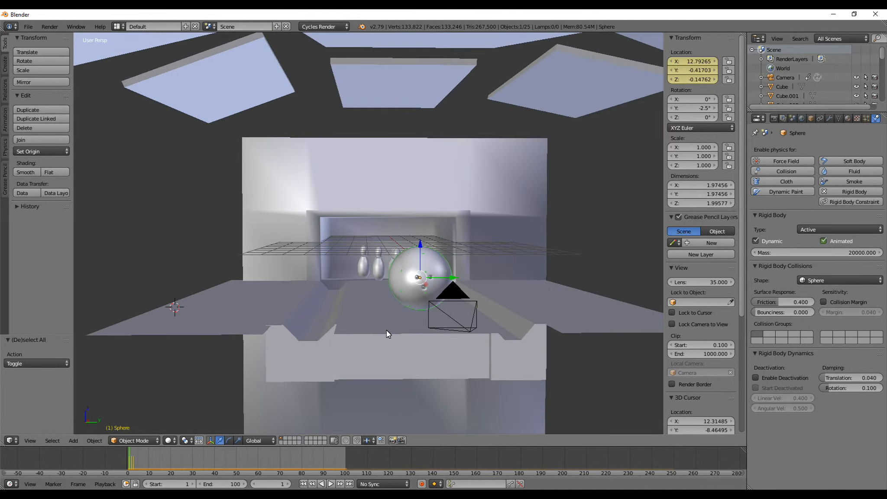
Select the lane plane, switch to the camera view and play the bowling simulation from there.
right_click(393, 76)
right_click(389, 298)
right_click(366, 295)
middle_click_drag(366, 294, 383, 278)
key("KP_0")
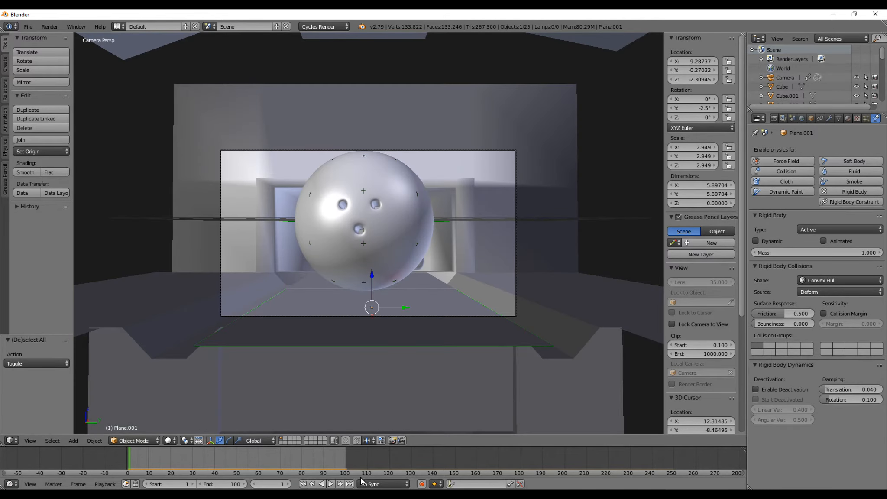
left_click(331, 484)
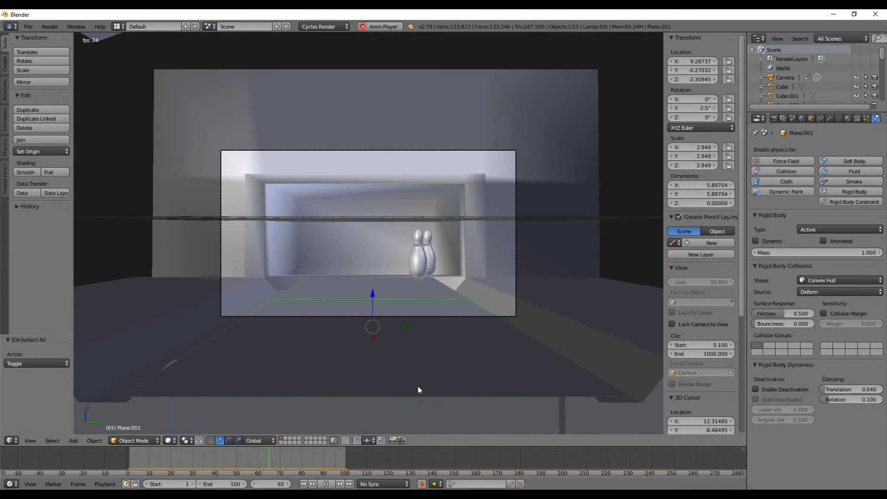
left_click(325, 484)
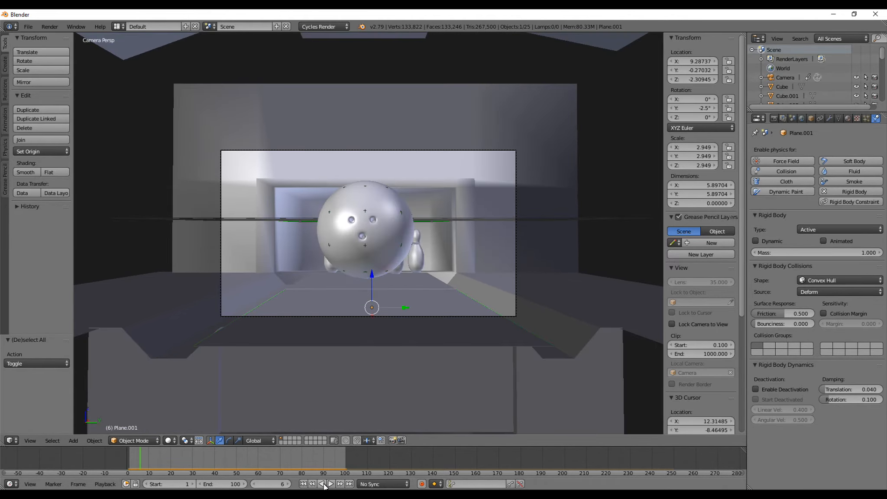
Return to the first frame, leave the camera view and select the bowling ball to examine its rigid body settings.
left_click(303, 484)
middle_click_drag(306, 363, 470, 272)
right_click(492, 245)
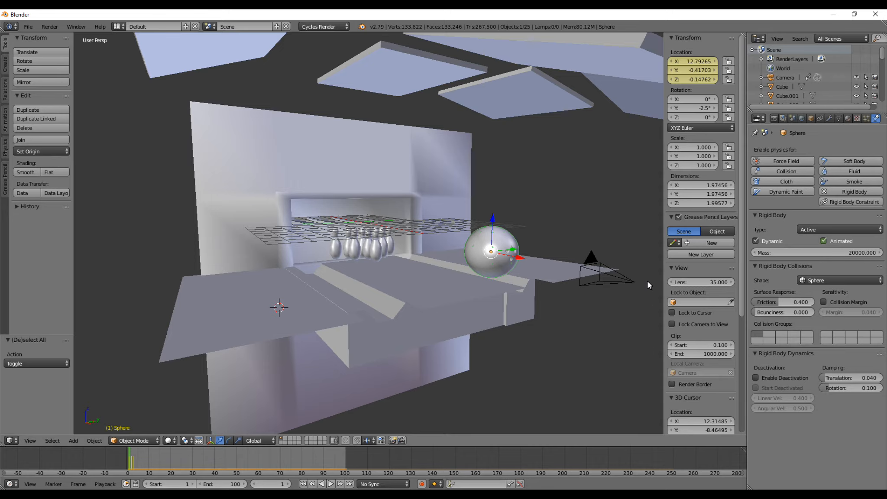
middle_click_drag(403, 261, 483, 297)
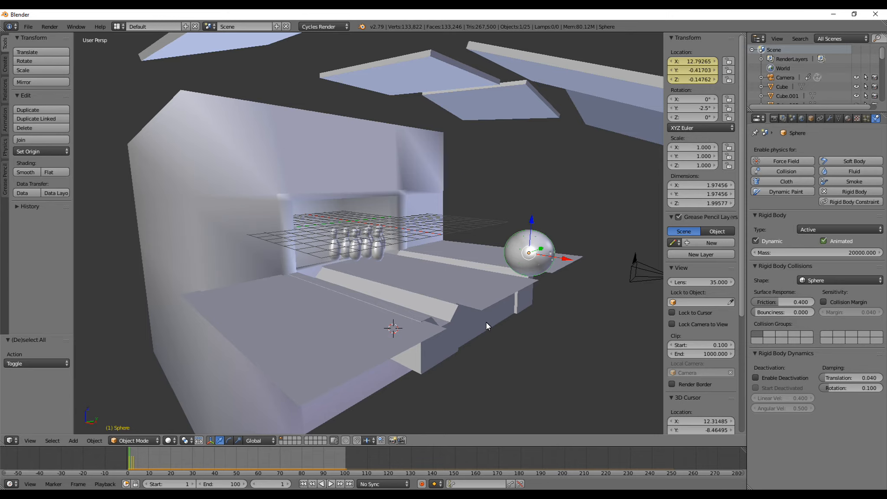
mouse_move(406, 325)
middle_mouse_down()
mouse_move(304, 337)
mouse_move(400, 323)
middle_mouse_up()
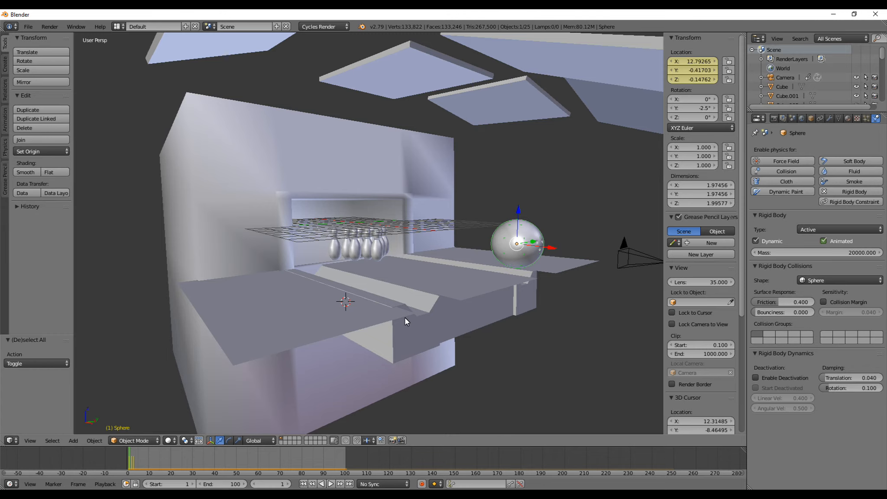
Play the bowling simulation from outside the camera view, stop it after the ball hits the pins and rewind to the start.
left_click(331, 484)
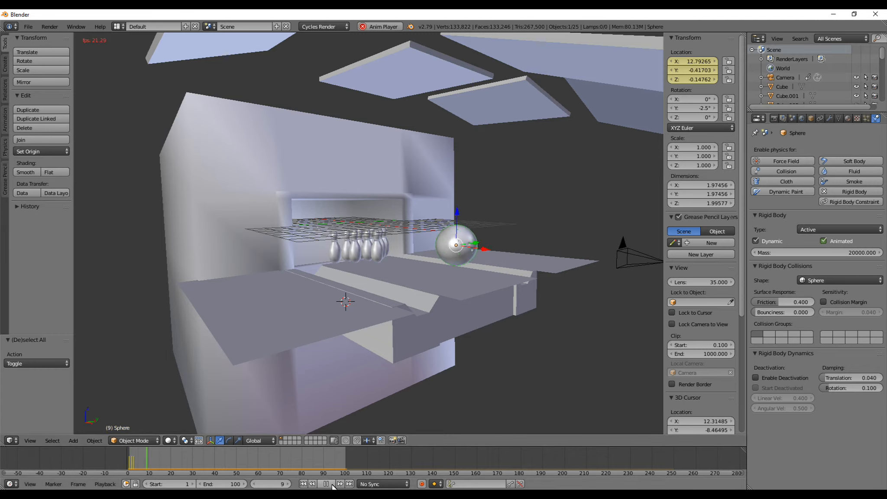
left_click(327, 484)
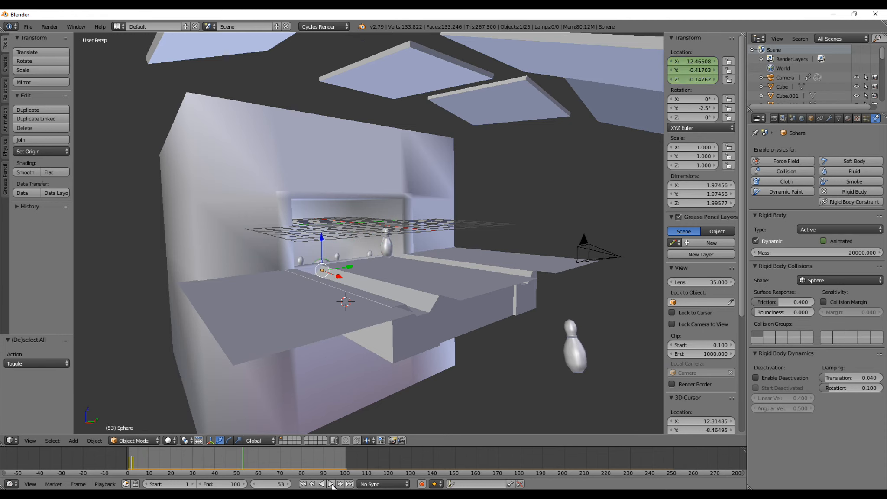
left_click(303, 484)
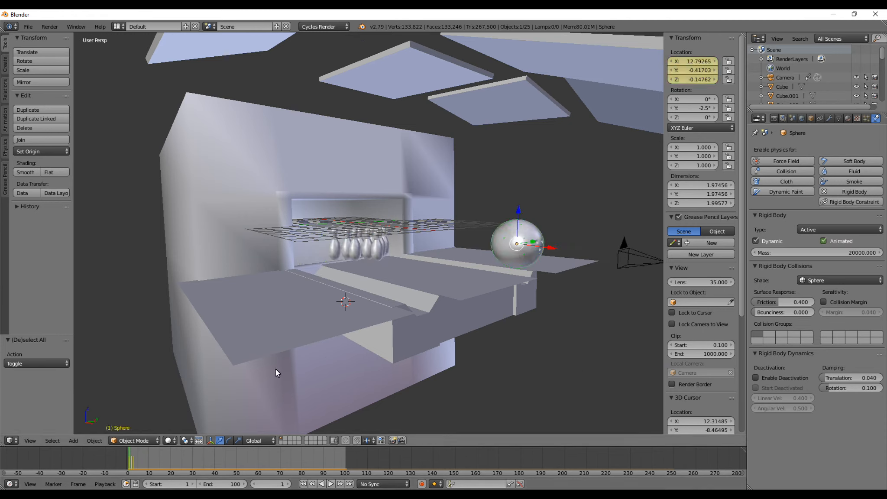
Open the scene's render settings.
left_click(774, 119)
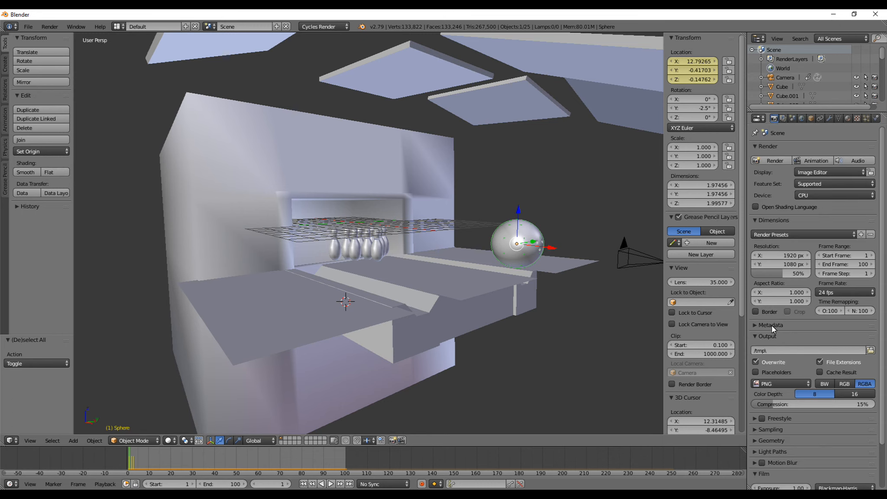